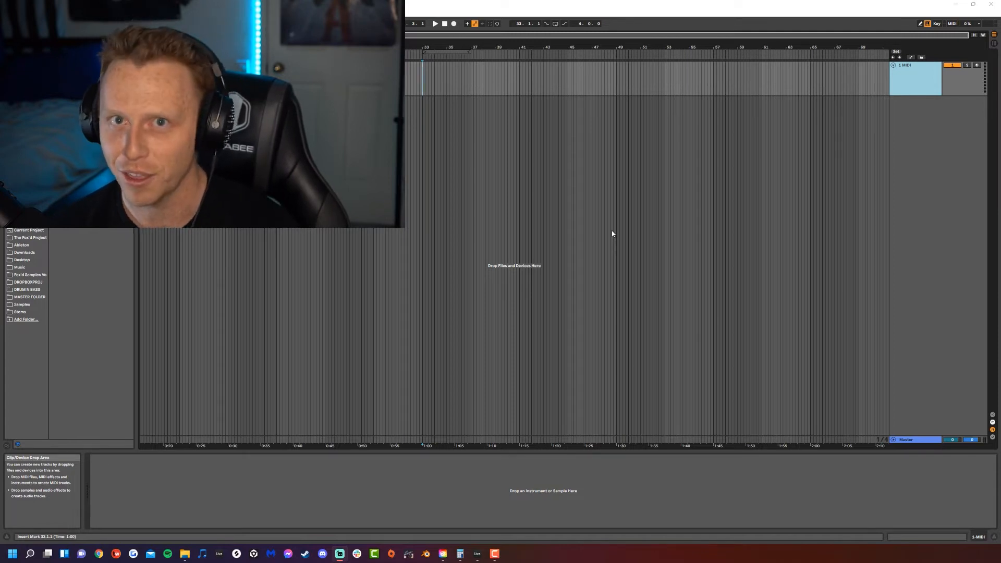
- Insert a second MIDI track and load an empty Drum Rack onto it
right_click(927, 127)
click(947, 138)
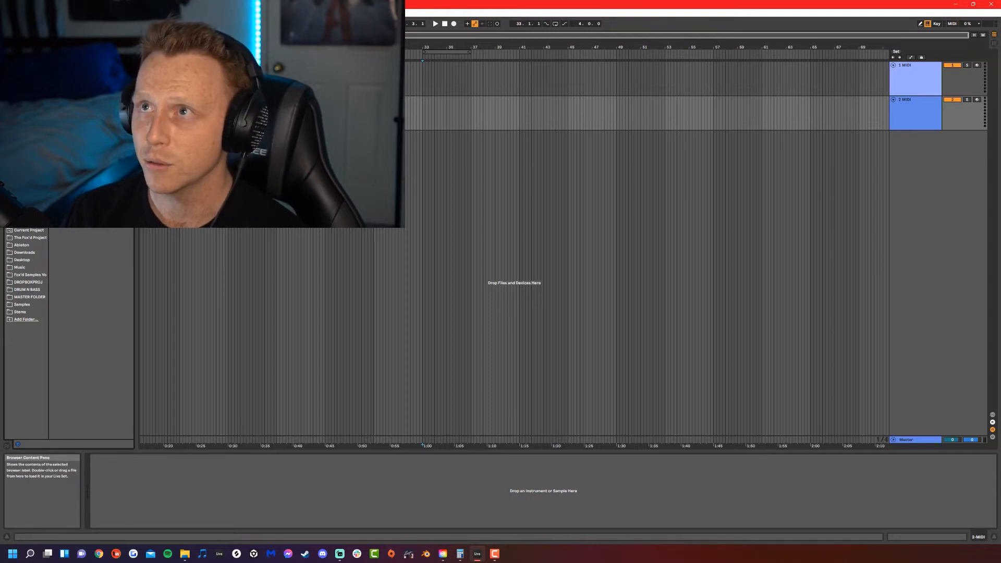
double_click(73, 89)
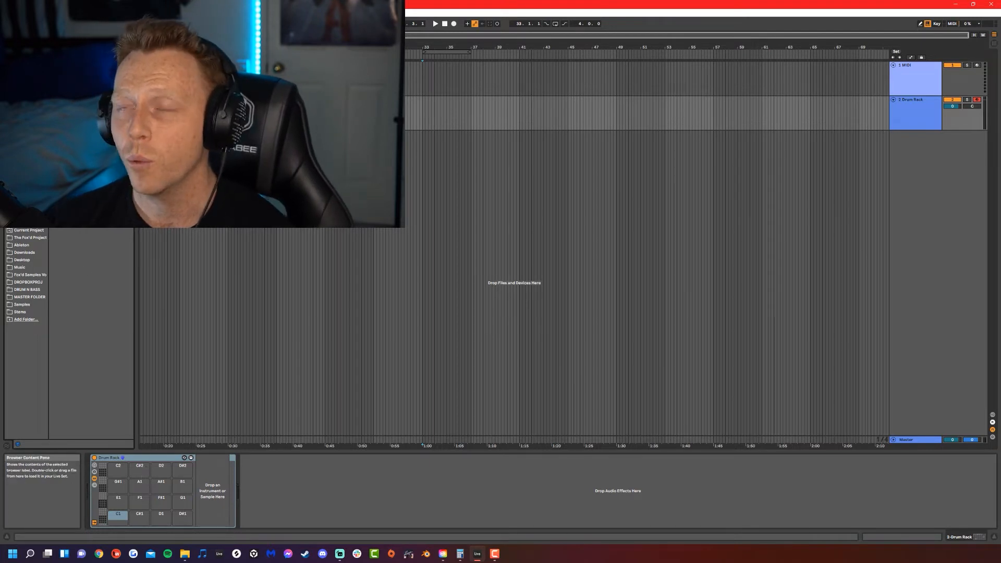
- Place an Instrument Rack on the Drum Rack's C1 pad and load the Fox'd_CTO_Kick sample into its chain
drag(78, 157, 121, 516)
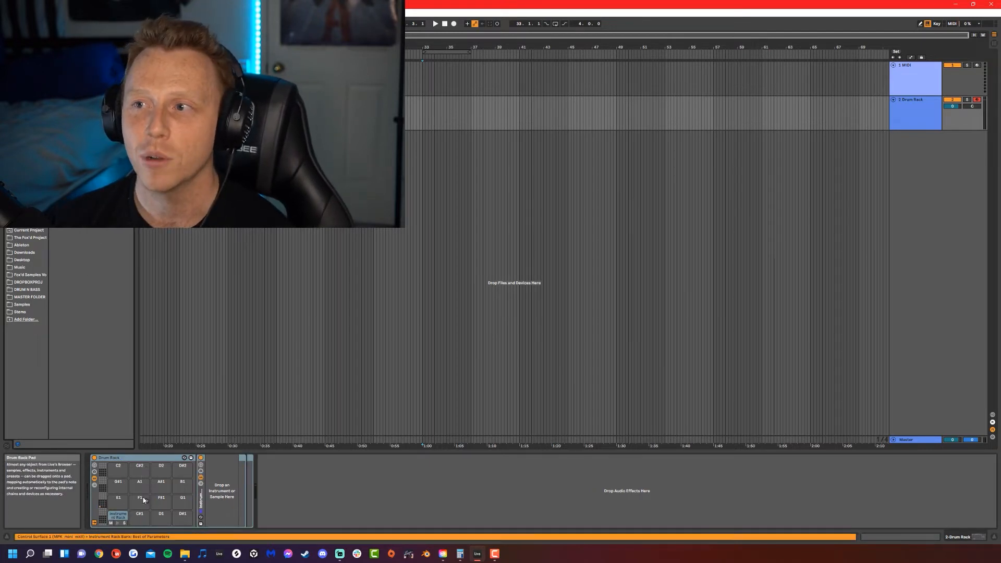
click(202, 485)
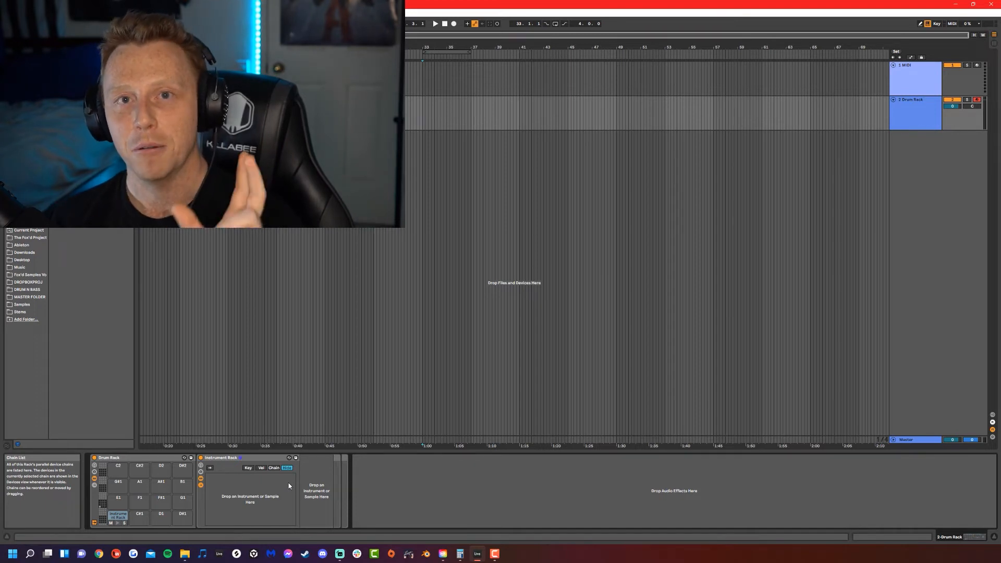
click(33, 275)
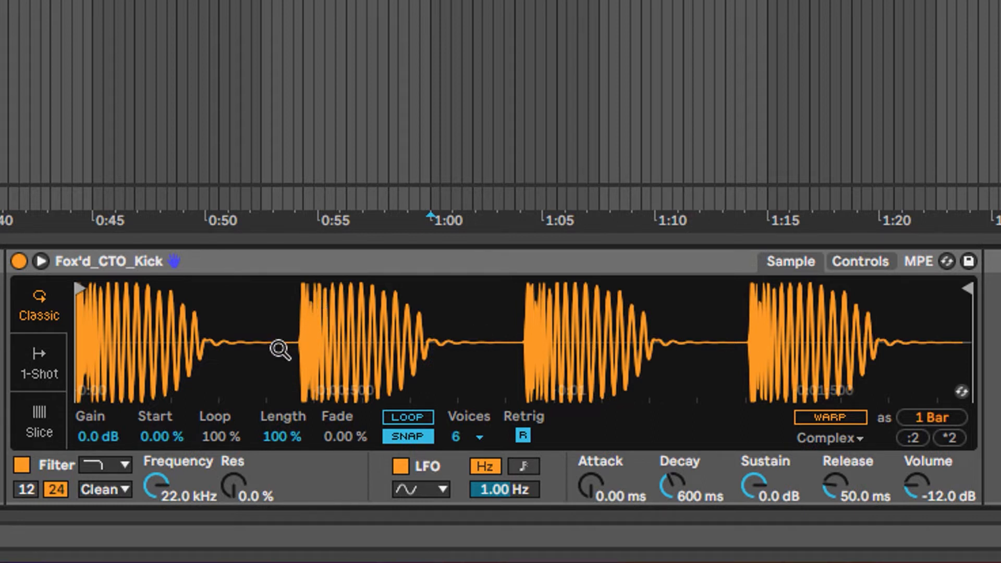
mouse_move(280, 350)
mouse_down()
mouse_move(319, 376)
mouse_move(408, 383)
mouse_move(278, 348)
mouse_up()
drag(695, 346, 657, 347)
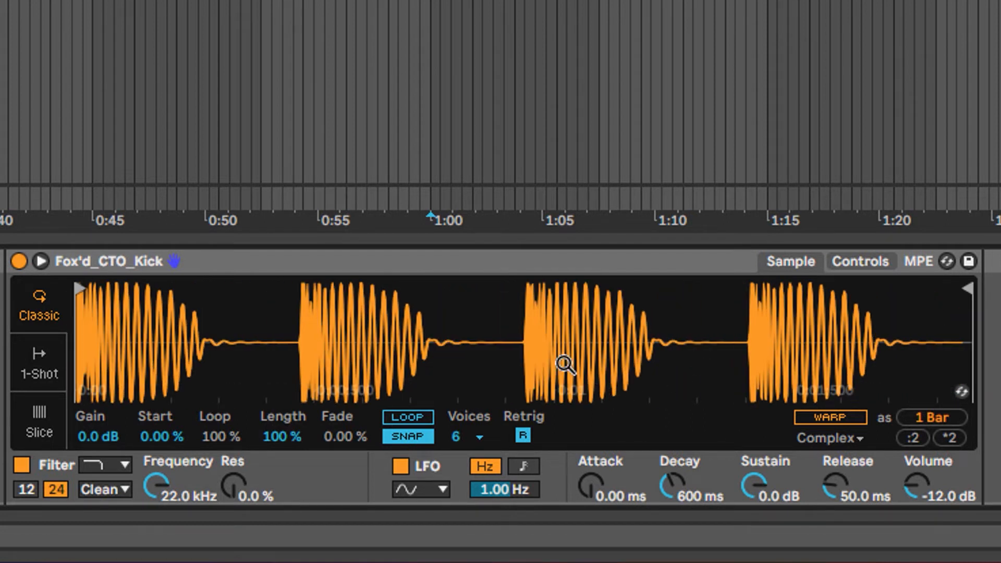
mouse_move(964, 287)
mouse_down()
mouse_move(483, 320)
mouse_move(225, 323)
mouse_move(894, 322)
mouse_move(364, 346)
mouse_move(894, 322)
mouse_up()
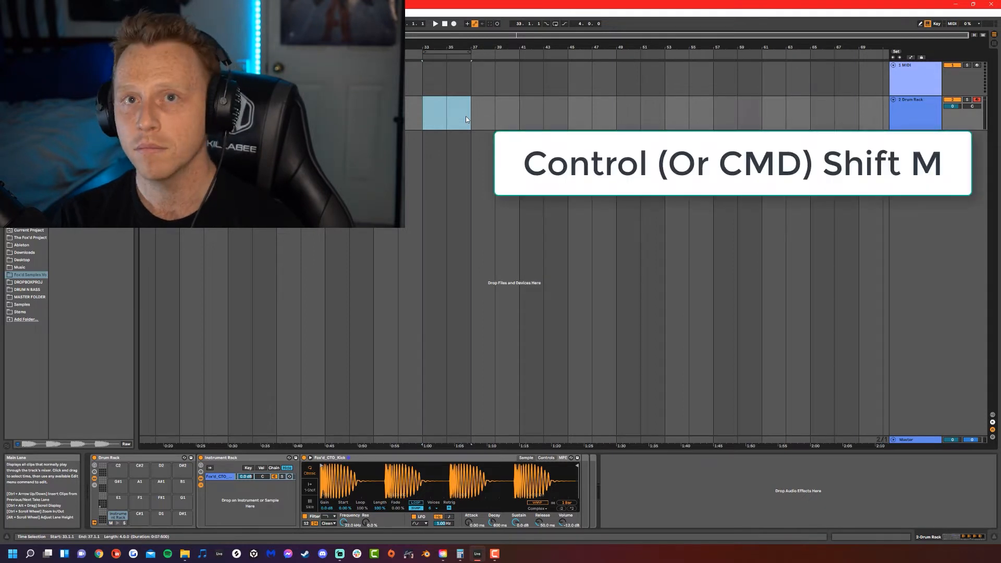
- Create an empty four-bar MIDI clip from bar 33 on the Drum Rack track and set its note grid to 1/4
key(ctrl+shift+m)
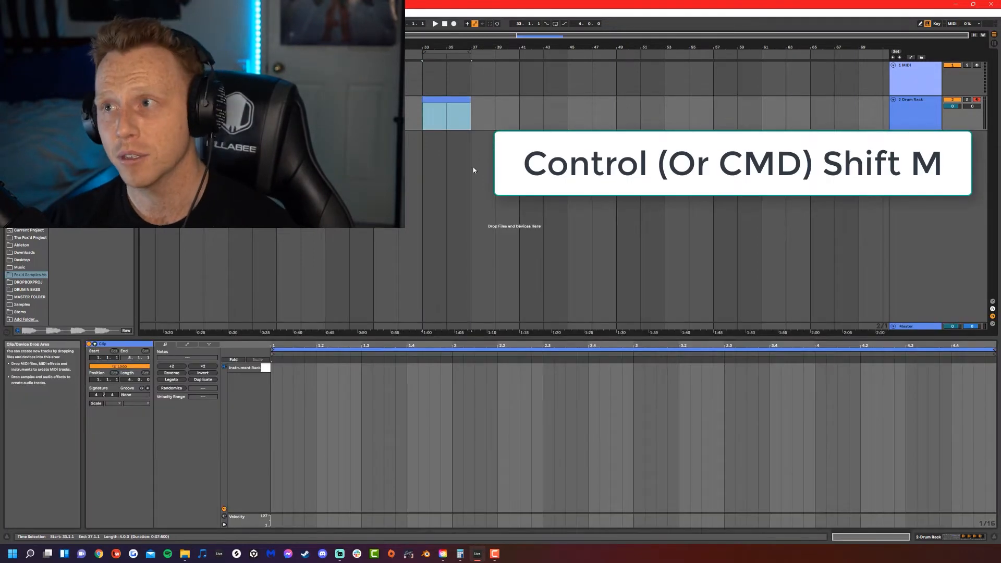
right_click(345, 407)
click(351, 506)
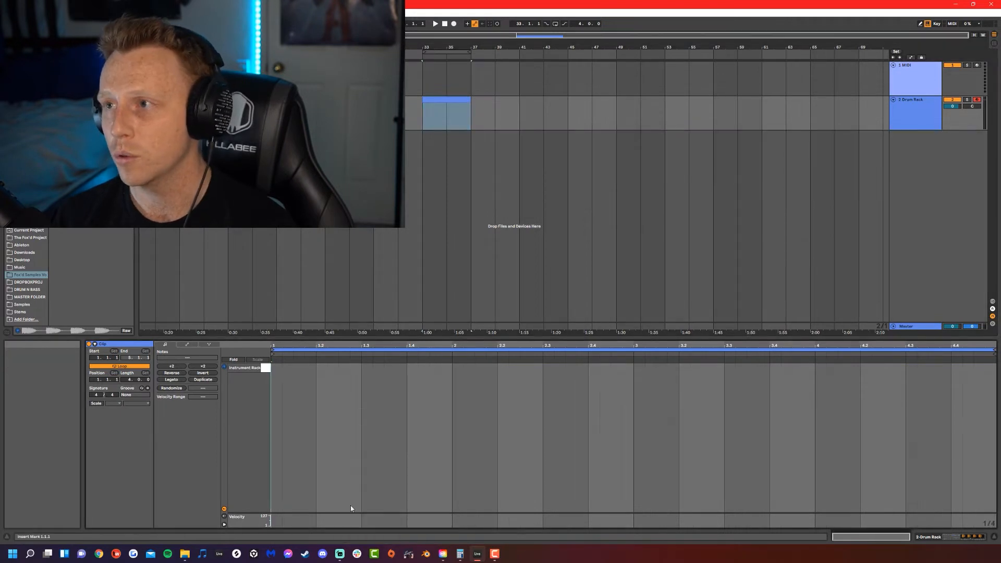
- Draw a C1 kick note stretched across all four bars of the clip and play it from bar 33 with the device view shown
double_click(302, 368)
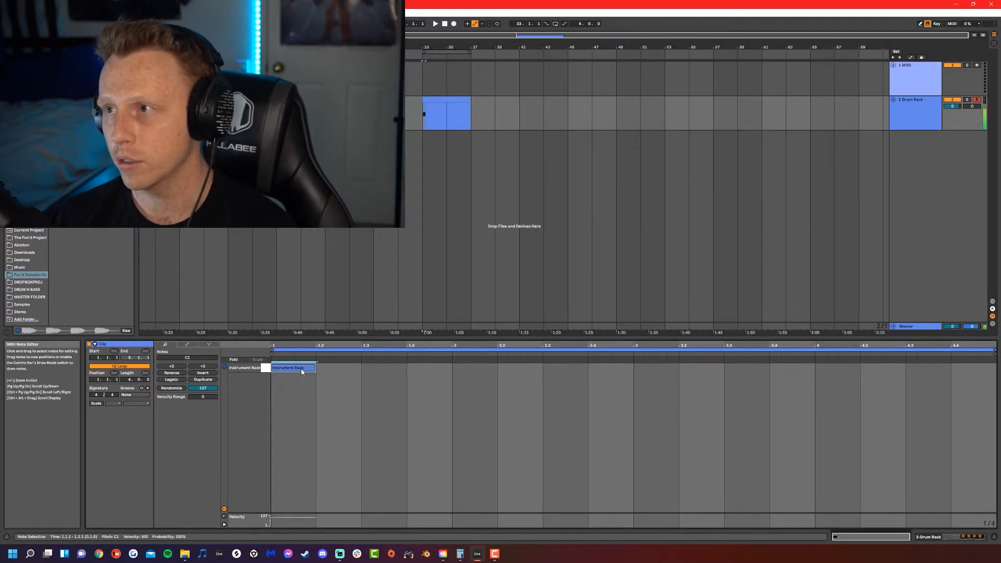
drag(315, 369, 995, 368)
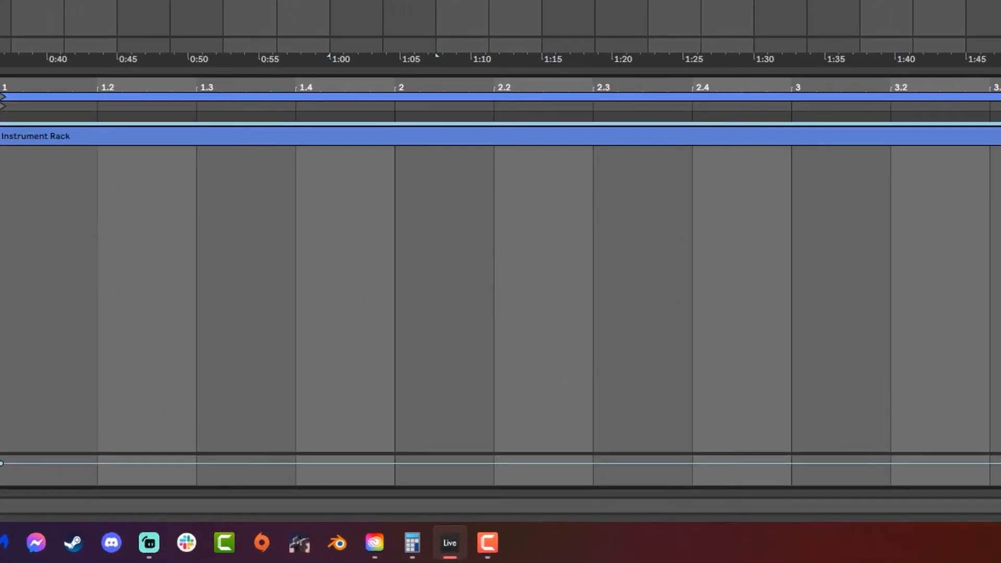
click(330, 4)
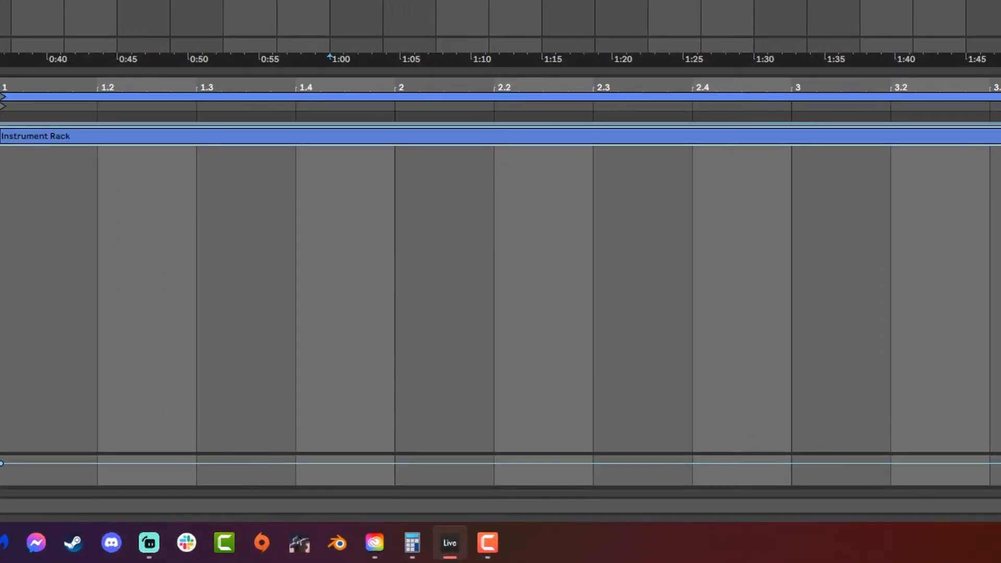
key(shift+Tab)
key(space)
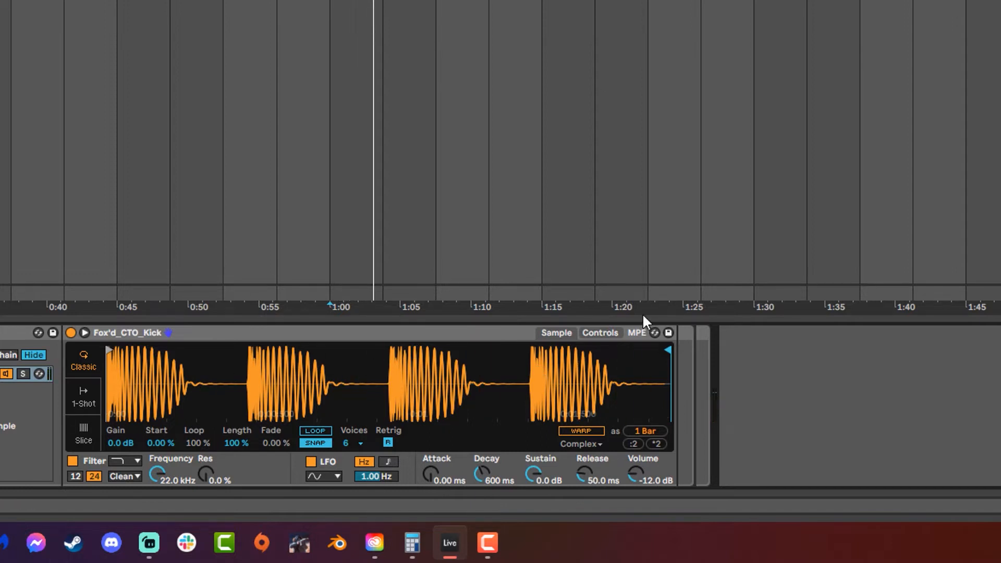
- Shorten the kick note to one beat and duplicate it on every beat through the whole clip
double_click(375, 2)
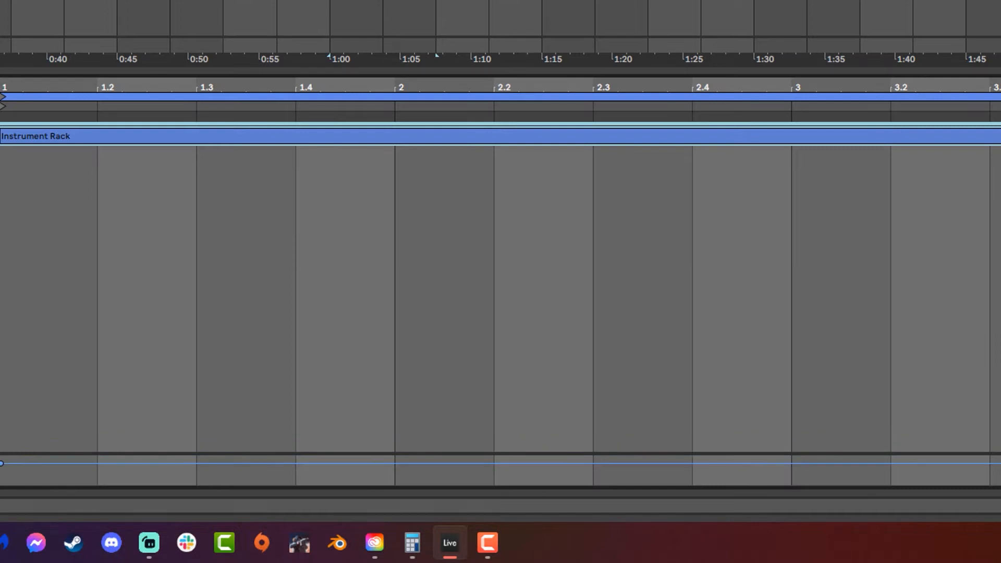
drag(1000, 135, 123, 147)
key(ctrl+d)
key(ctrl+d)
key(ctrl+d)
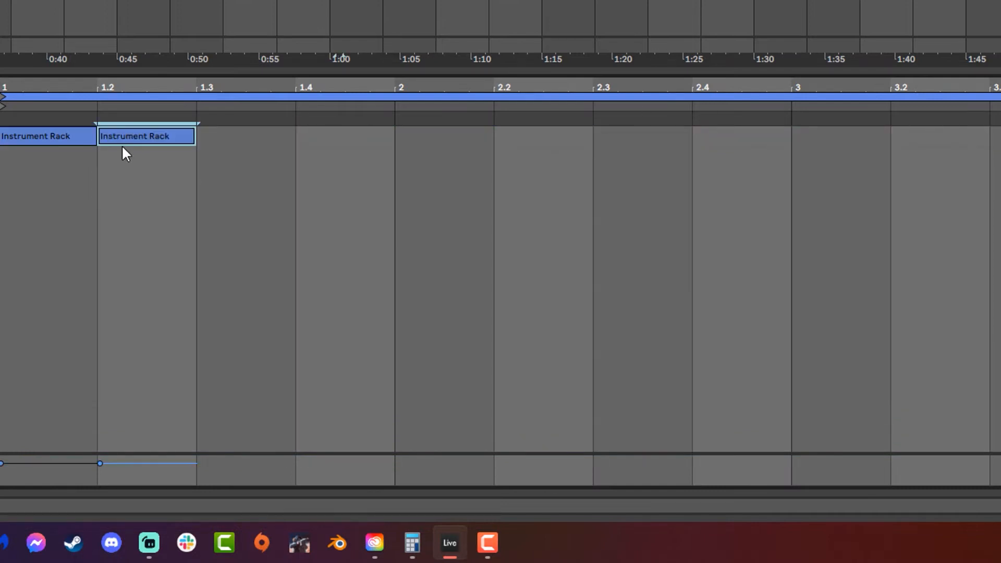
key(ctrl+d)
key(ctrl+d)
key(ctrl+d)
key(ctrl+d)
key(ctrl+d)
key(ctrl+d)
key(ctrl+d)
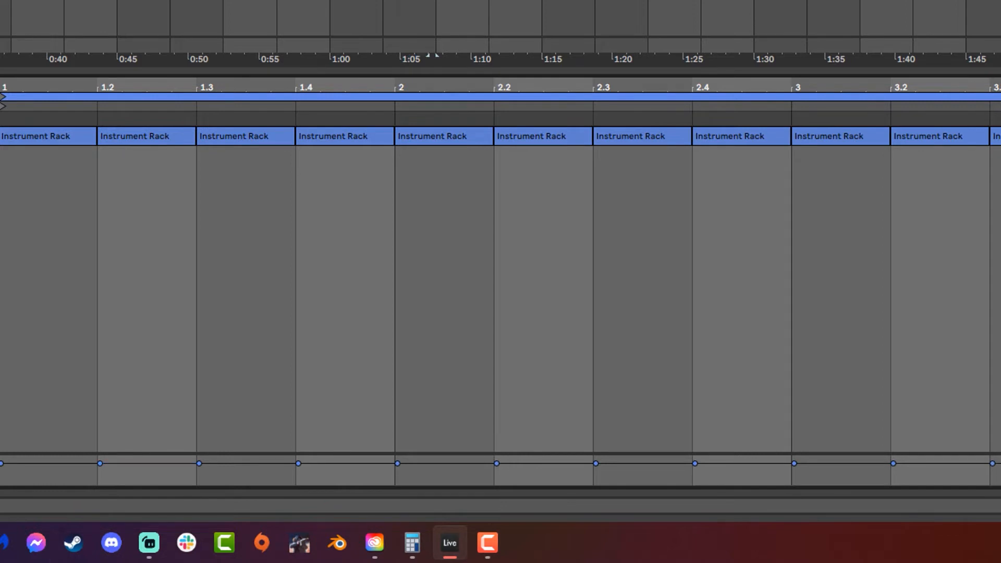
- Play the repeated kick notes from bar 33 and show the kick's Simpler device
click(330, 2)
key(space)
key(shift+Tab)
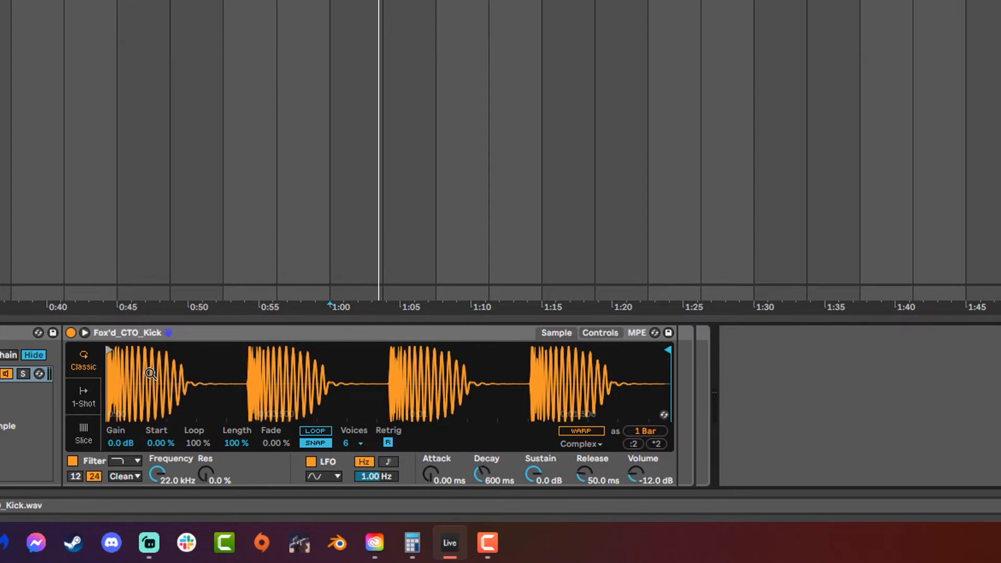
- Trim the kick sample's end to just after the first hit, switch Simpler to 1-Shot mode and audition it
mouse_move(221, 368)
mouse_down()
mouse_move(342, 406)
mouse_move(223, 368)
mouse_up()
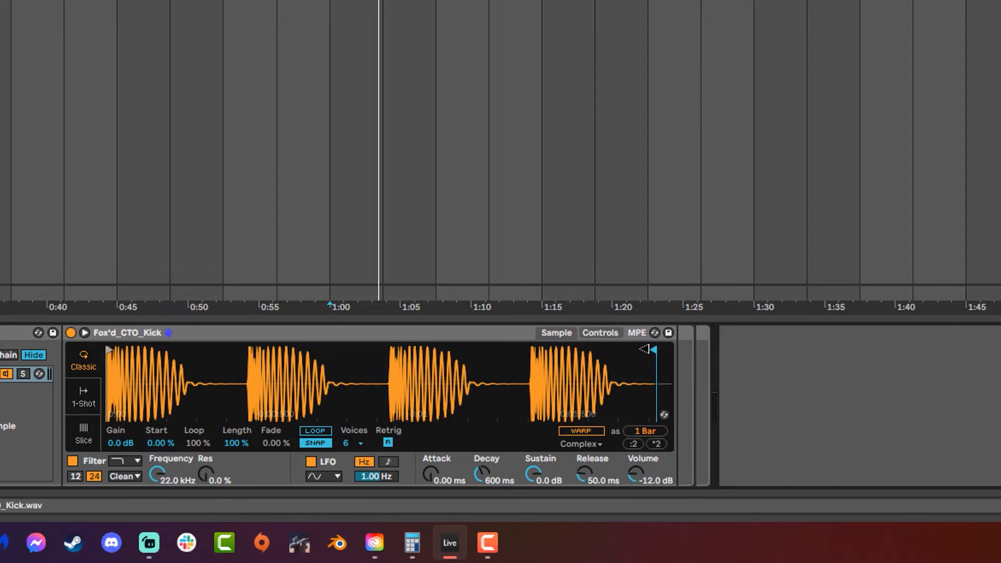
drag(674, 341, 202, 335)
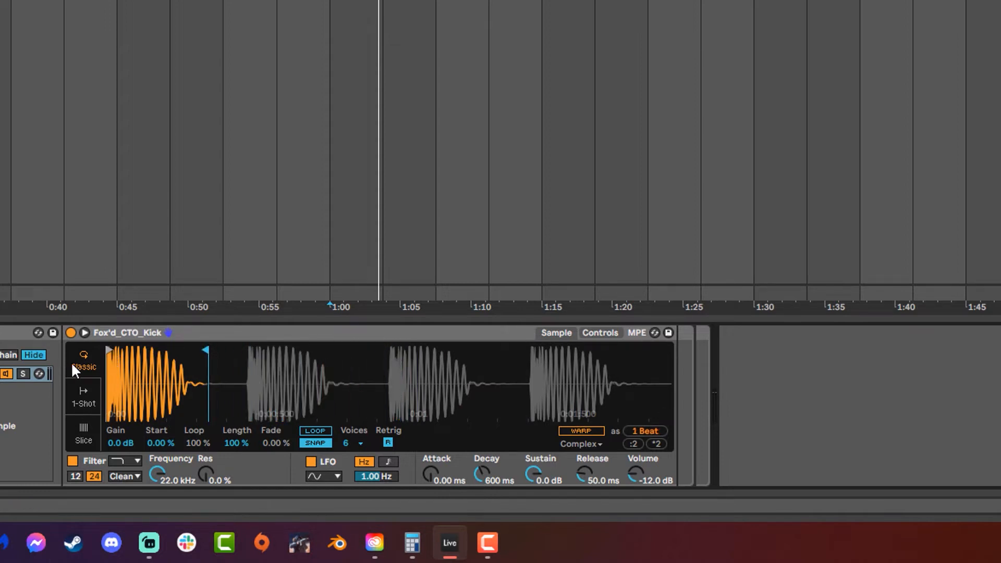
click(101, 397)
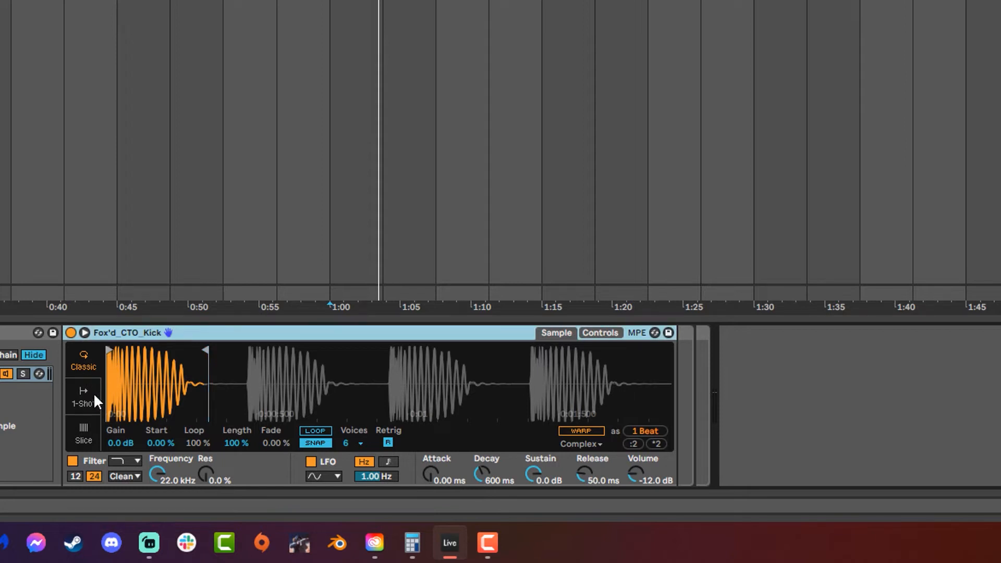
click(94, 400)
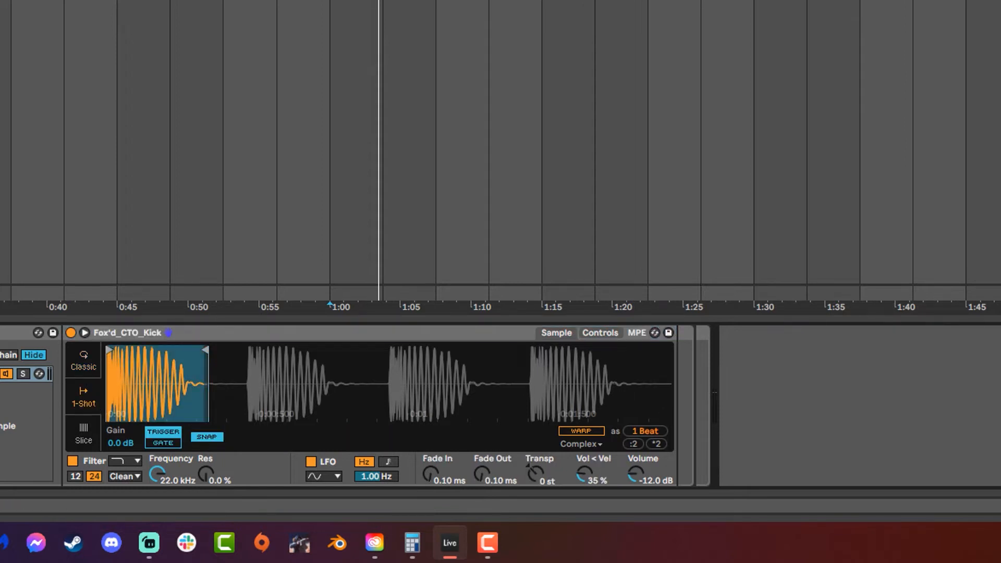
key(space)
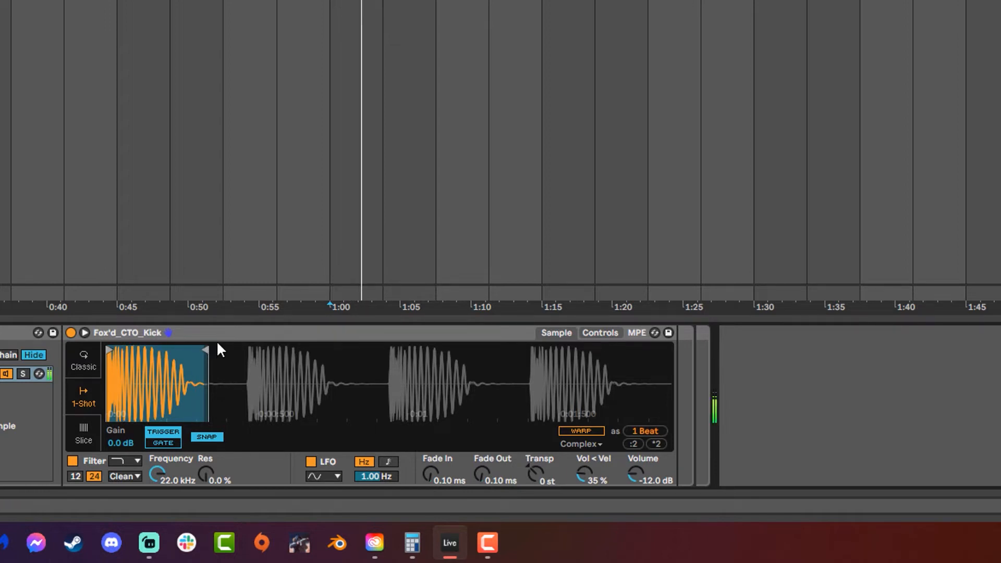
- Try end points within and just after the first kick hit, with Fade Out raised to 39.3 ms, while auditioning
mouse_move(207, 347)
mouse_down()
mouse_move(155, 337)
mouse_move(225, 327)
mouse_move(205, 345)
mouse_move(156, 342)
mouse_up()
key(space)
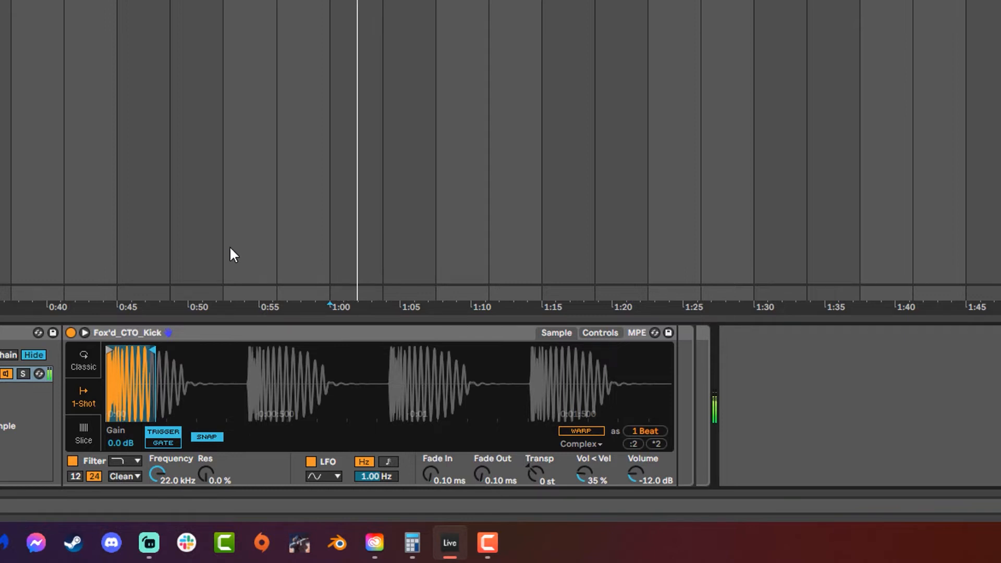
drag(155, 348, 180, 348)
drag(483, 474, 483, 468)
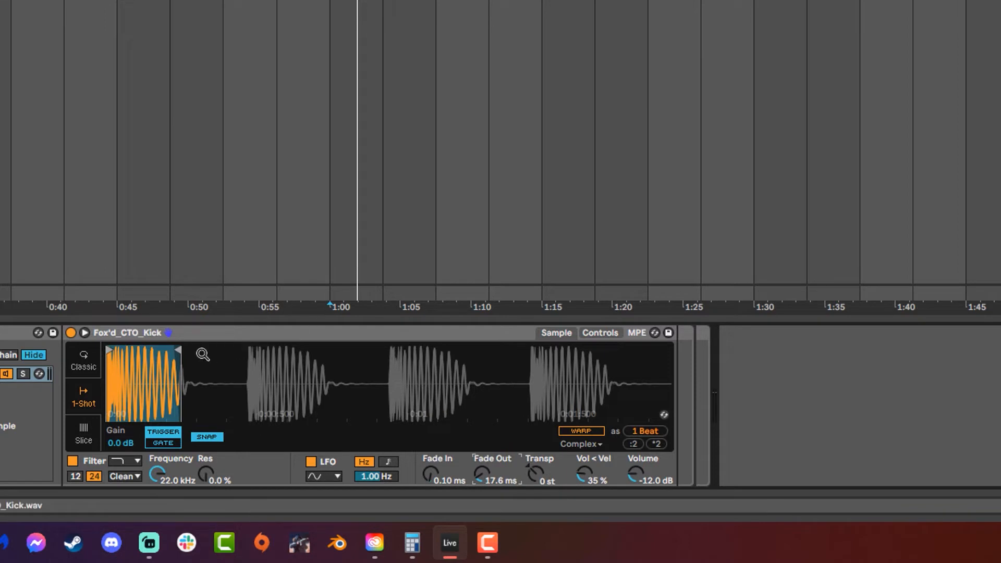
drag(179, 349, 193, 350)
key(space)
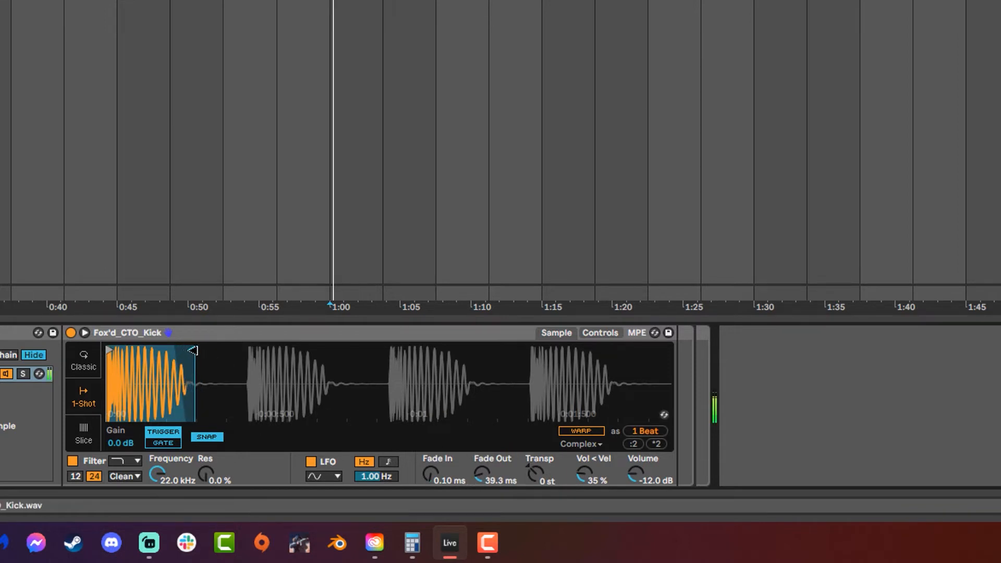
- Pull the kick's end point back into the first hit's tail and set Fade Out to 64.0 ms
drag(479, 470, 479, 443)
drag(191, 350, 179, 351)
drag(482, 467, 481, 501)
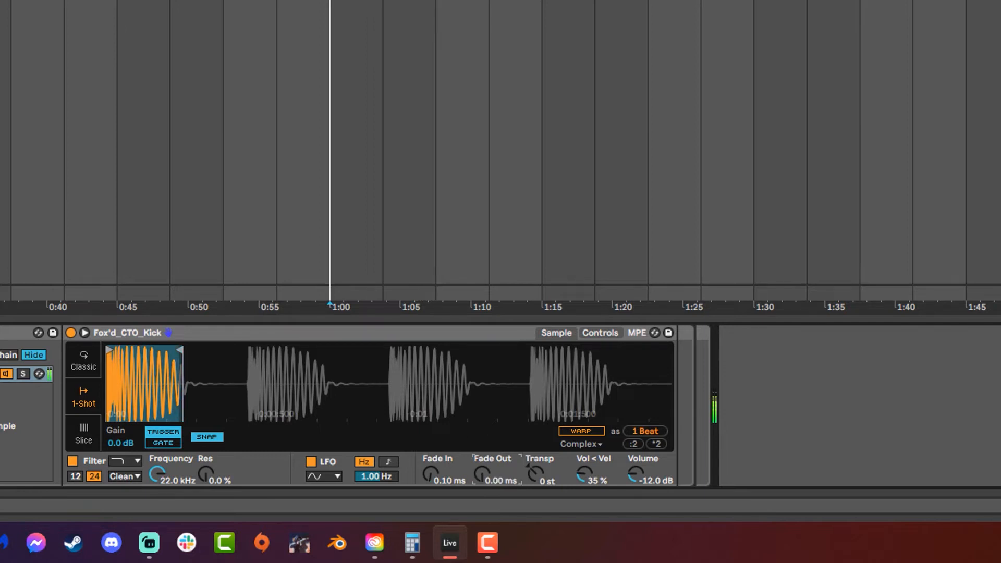
drag(482, 474, 482, 455)
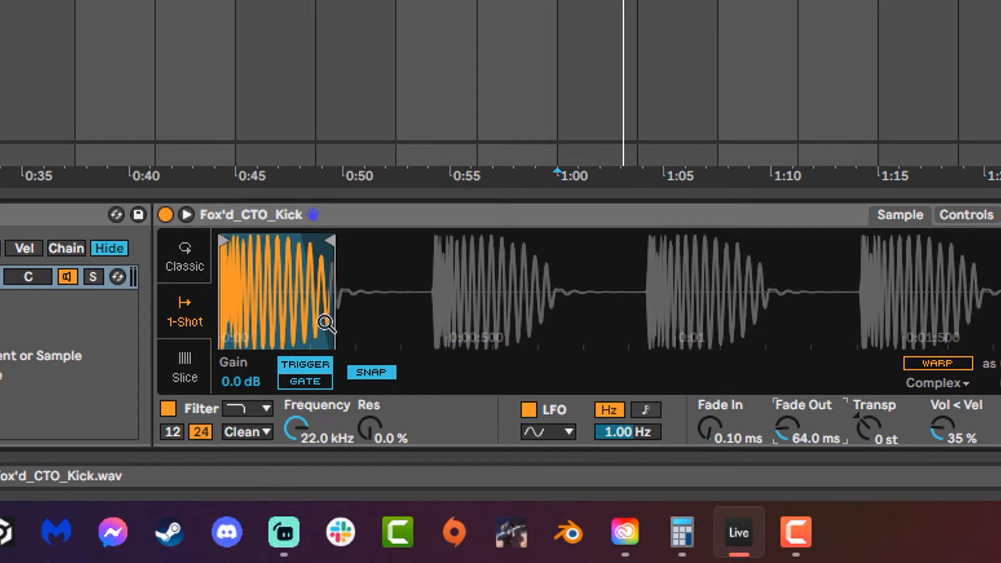
- Examine the kick's fade curve with the end point extended past the hit, turn off Snap and shorten the end into the tail
mouse_move(329, 242)
mouse_down()
mouse_move(370, 241)
mouse_move(337, 236)
mouse_move(345, 237)
mouse_up()
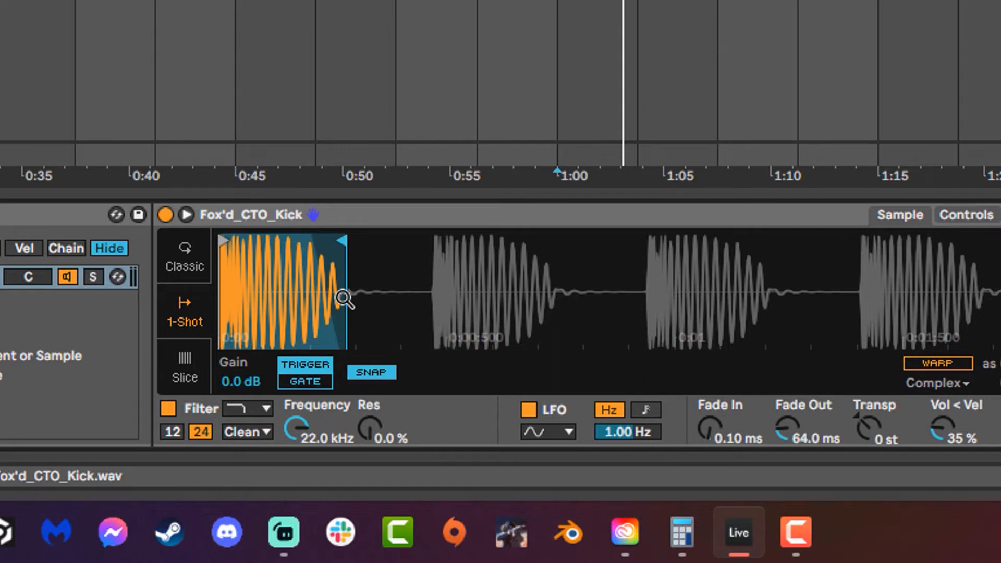
drag(324, 285, 509, 382)
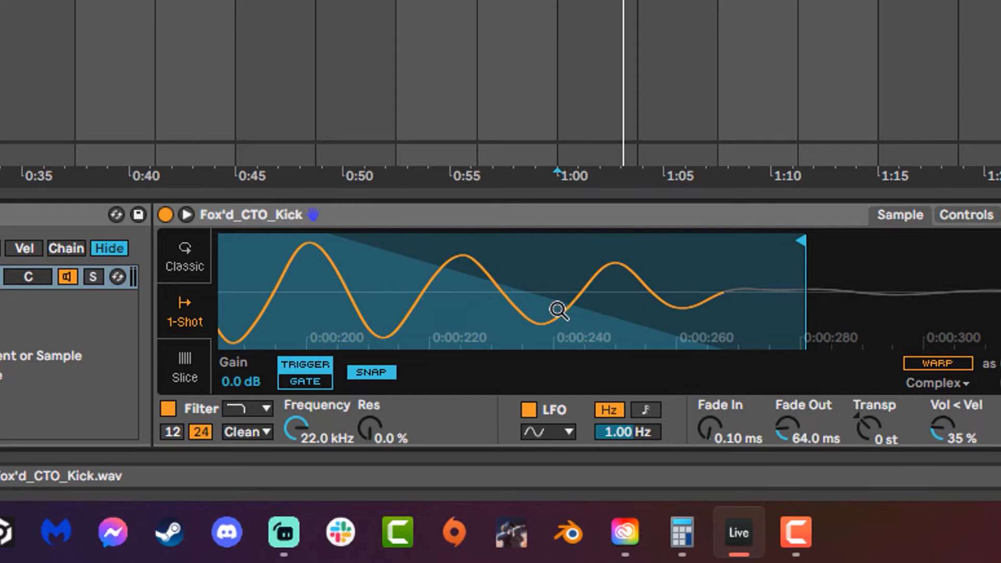
drag(554, 291, 470, 211)
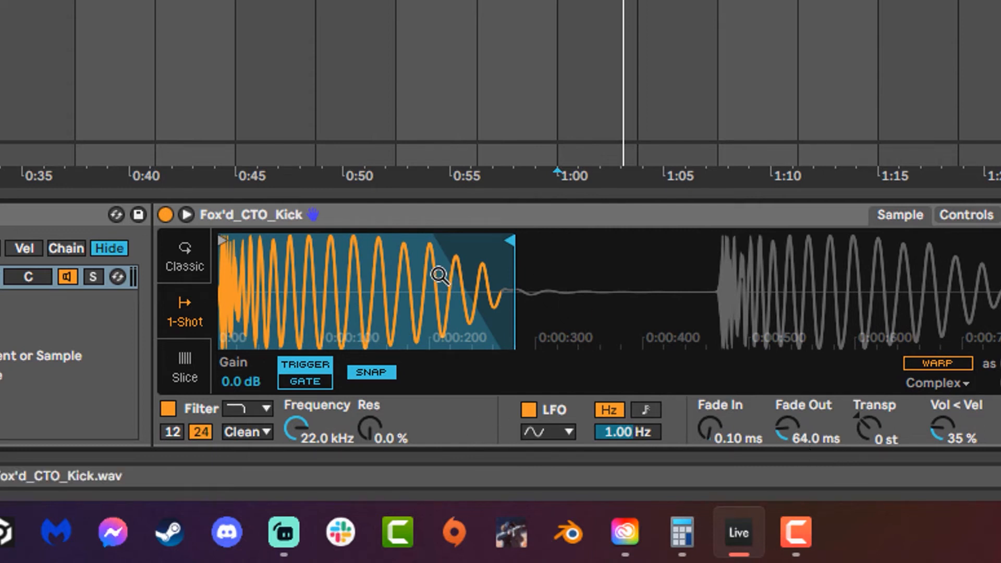
click(384, 378)
mouse_move(511, 241)
mouse_down()
mouse_move(476, 236)
mouse_move(582, 234)
mouse_move(427, 232)
mouse_move(487, 219)
mouse_move(411, 211)
mouse_move(432, 212)
mouse_up()
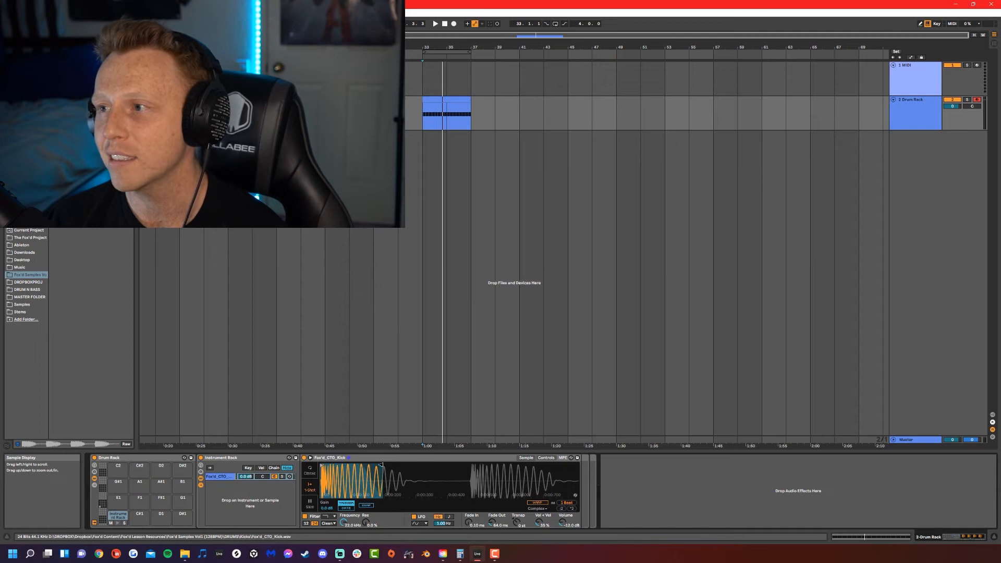
- Audition the kick pattern from bar 33 while lengthening the sample's end slightly and fine-tuning Fade Out
key(space)
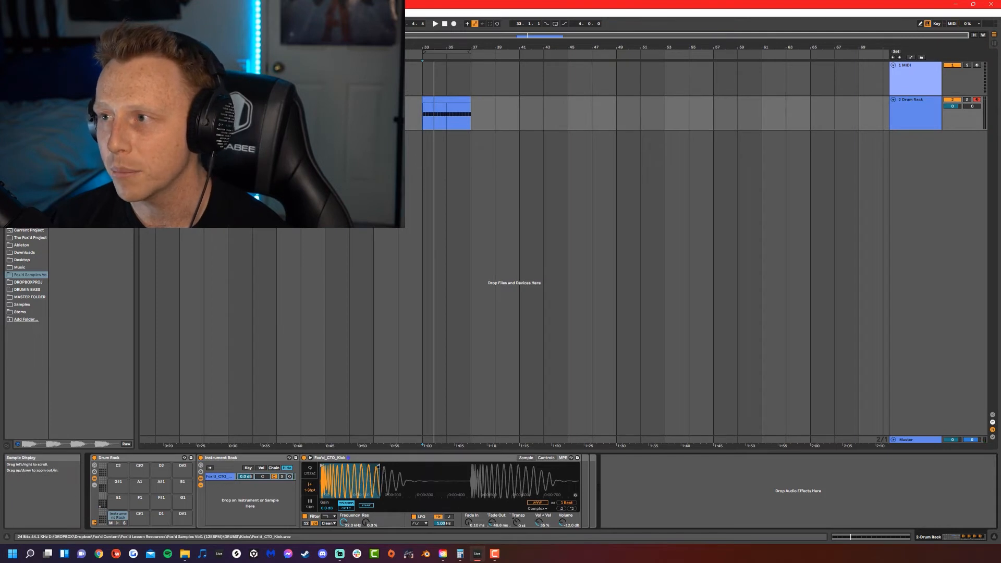
key(space)
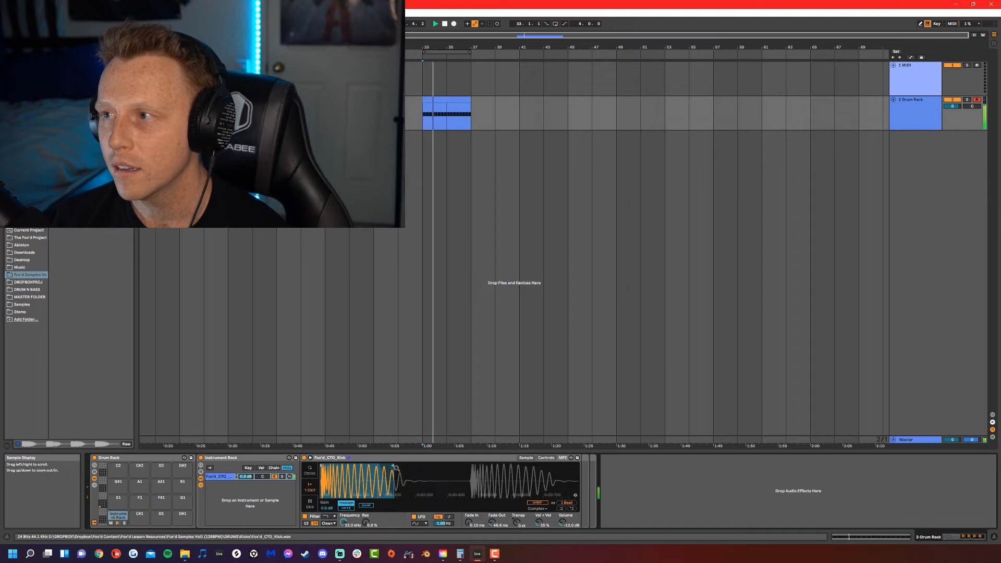
key(space)
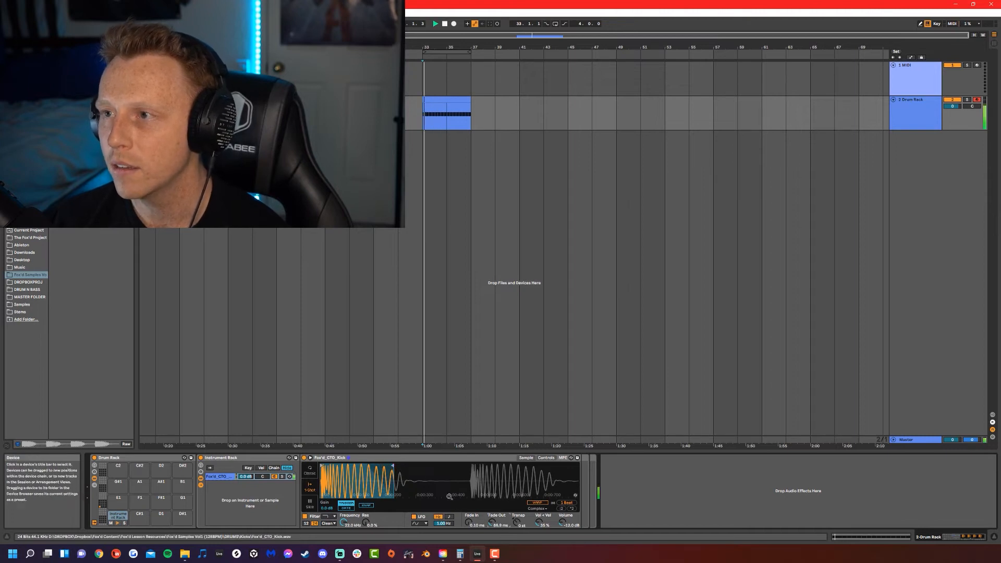
key(space)
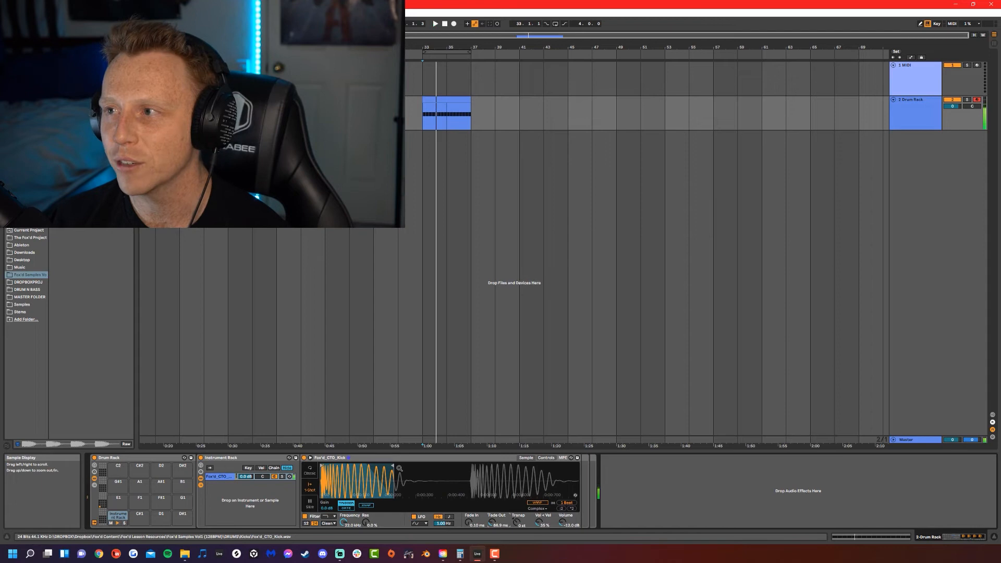
- Audition the kick with its end point extended past the first hit, and pull the end back into the tail
drag(394, 466, 446, 466)
key(space)
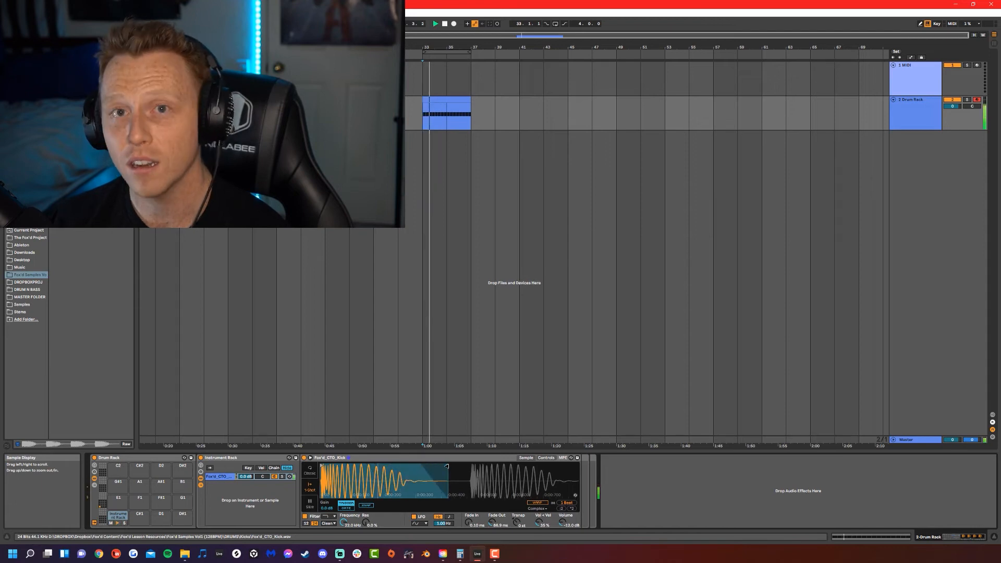
drag(446, 466, 397, 465)
key(space)
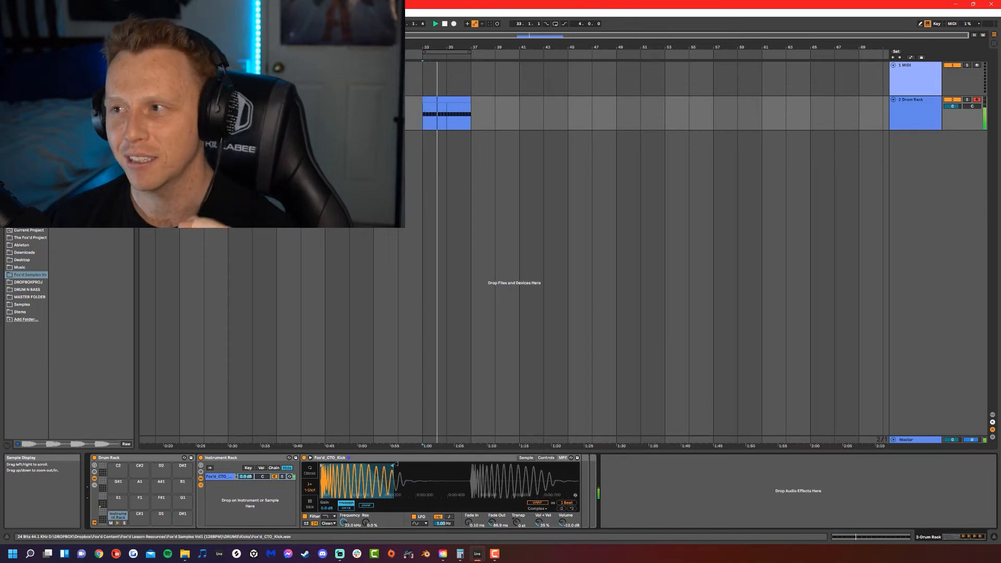
- Rename the kick's chain in the Instrument Rack to MAIN KICK
right_click(223, 480)
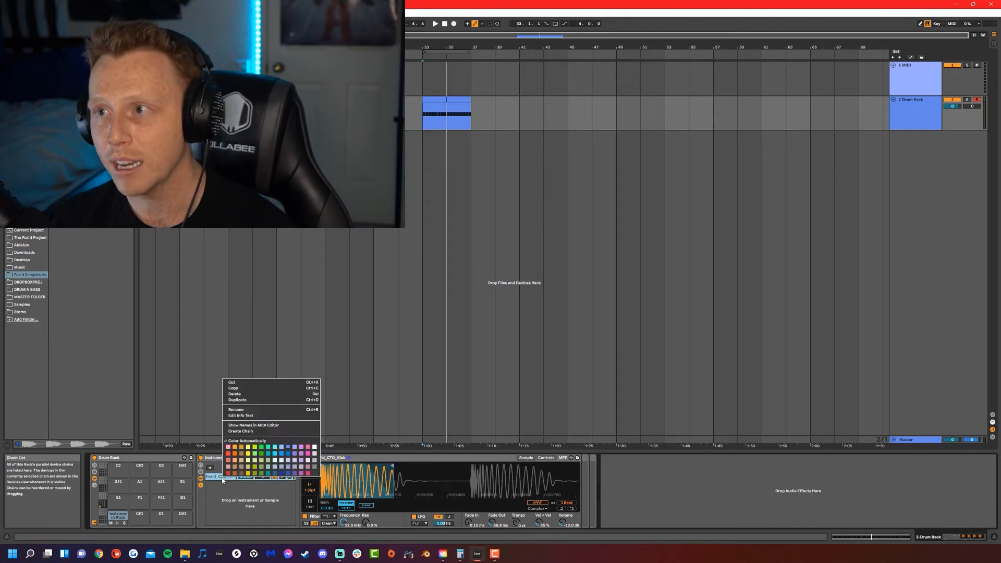
click(252, 414)
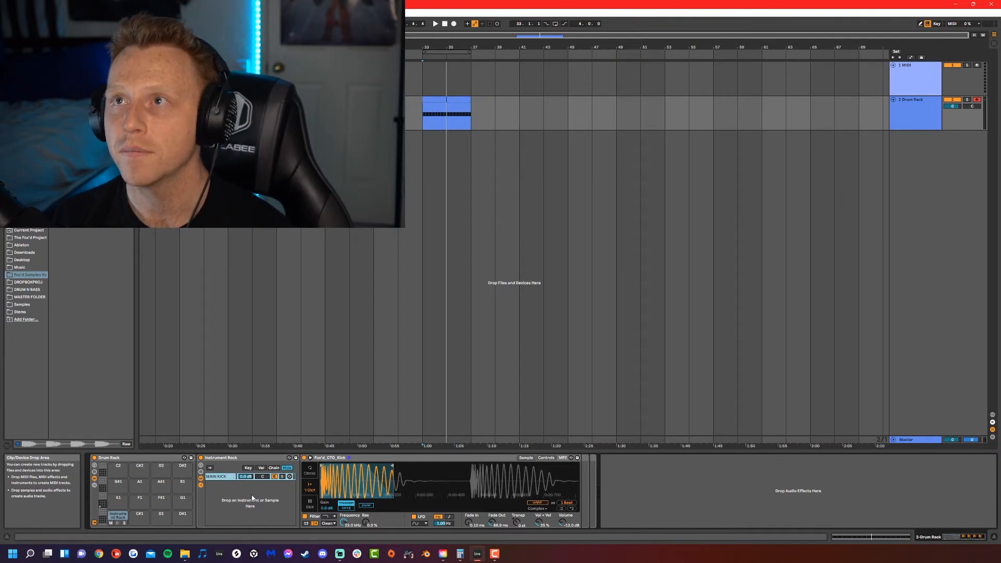
- Find the VEE Percussion 009 sample in the library and add it as a second chain below MAIN KICK in the Instrument Rack
click(23, 137)
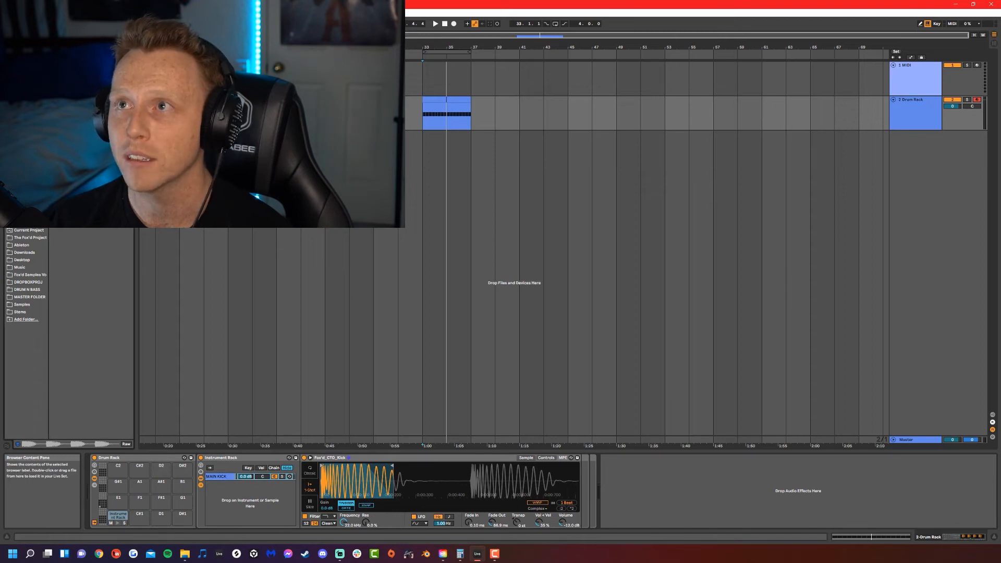
click(89, 126)
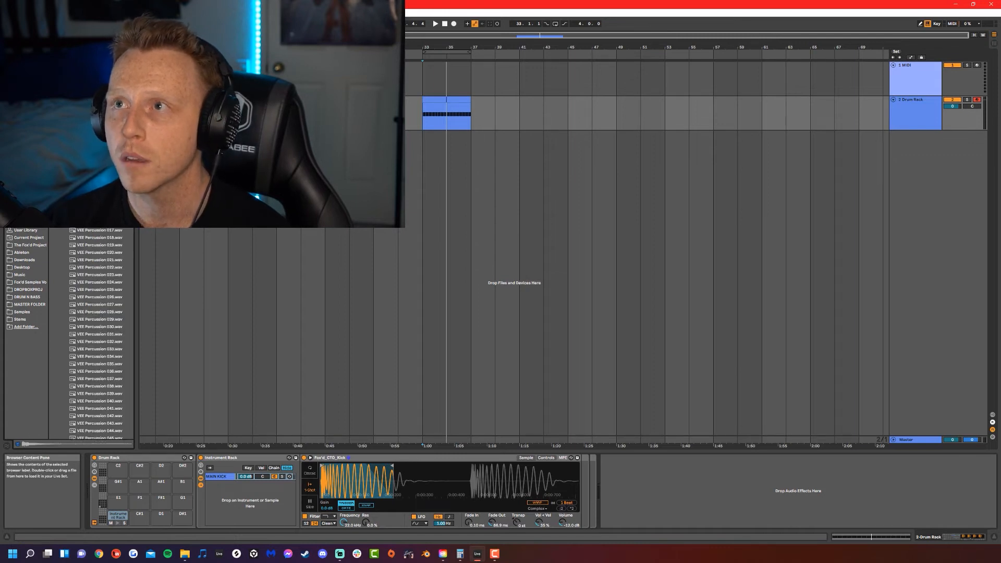
click(266, 307)
click(254, 301)
click(214, 282)
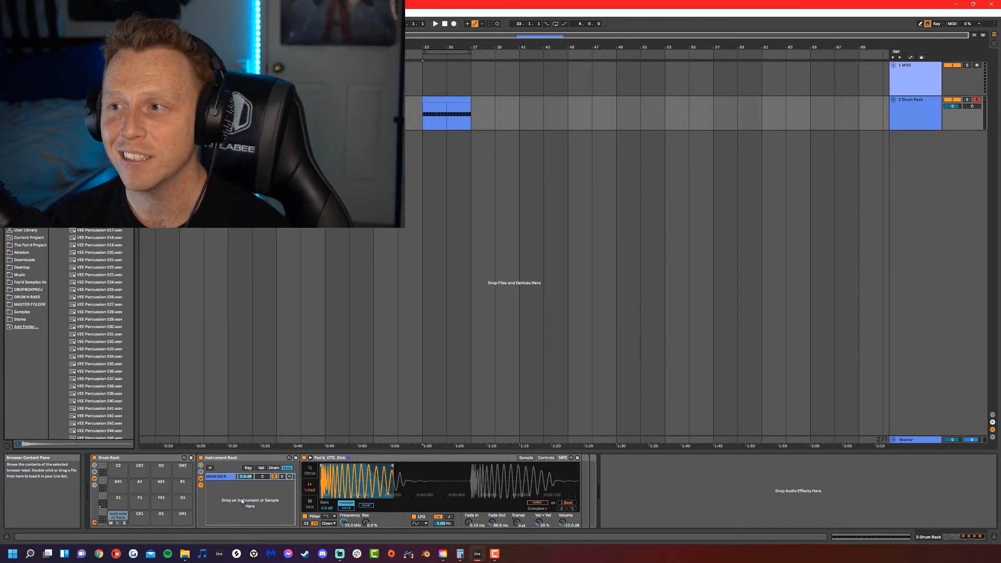
drag(234, 506, 235, 504)
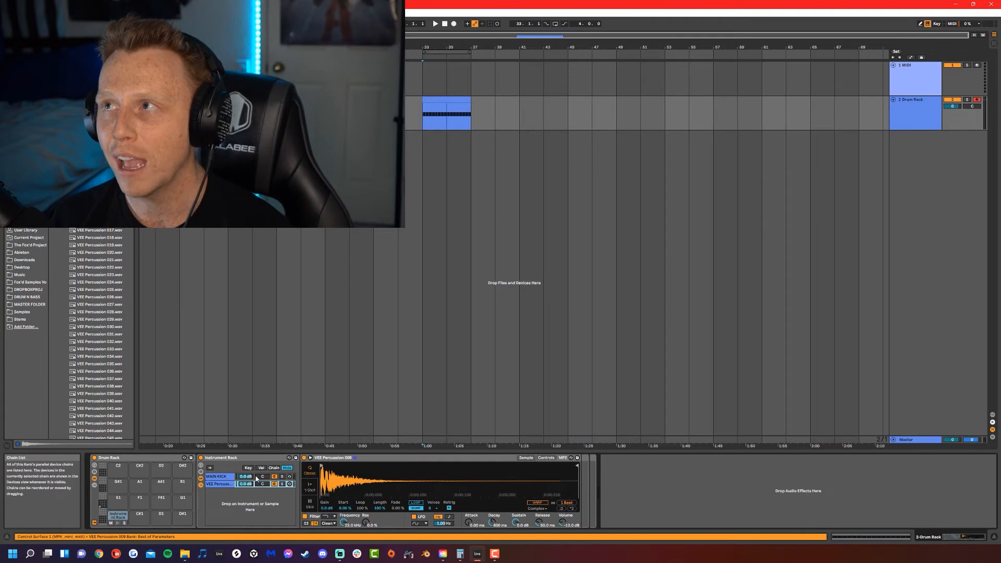
- Increase the Drum Rack track's height and audition the layered kick from the start of the clip
drag(431, 118, 468, 117)
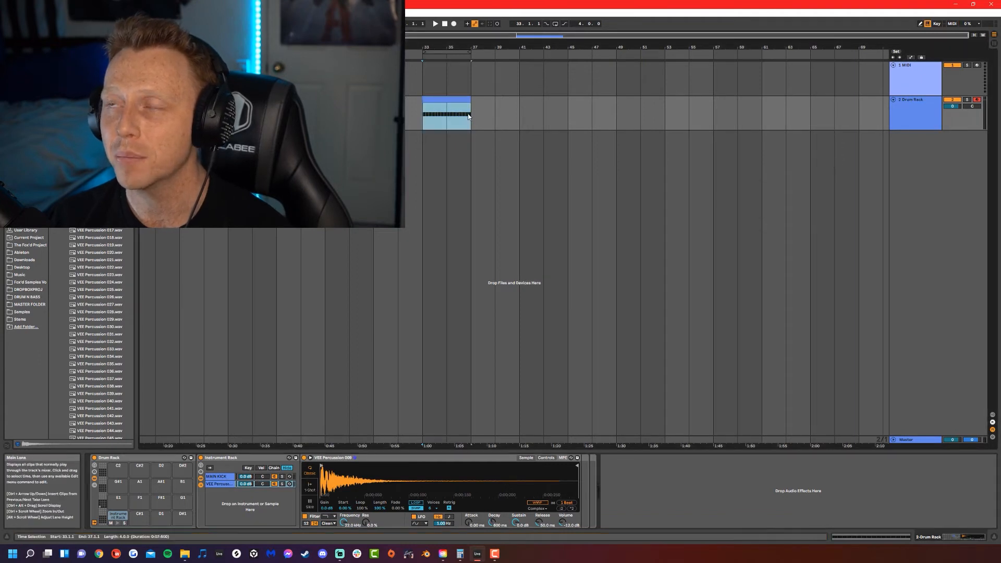
drag(906, 130, 905, 189)
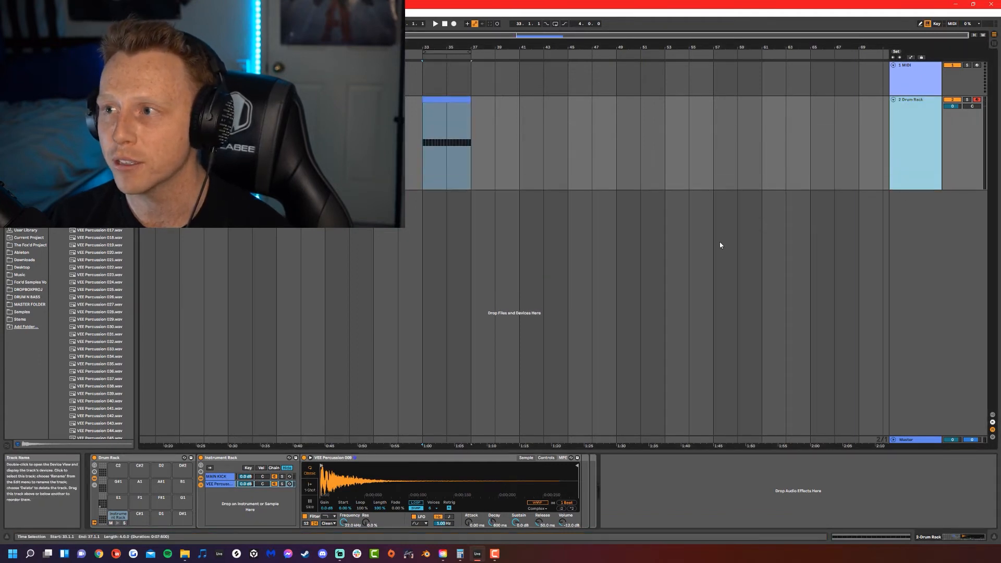
click(427, 172)
key(space)
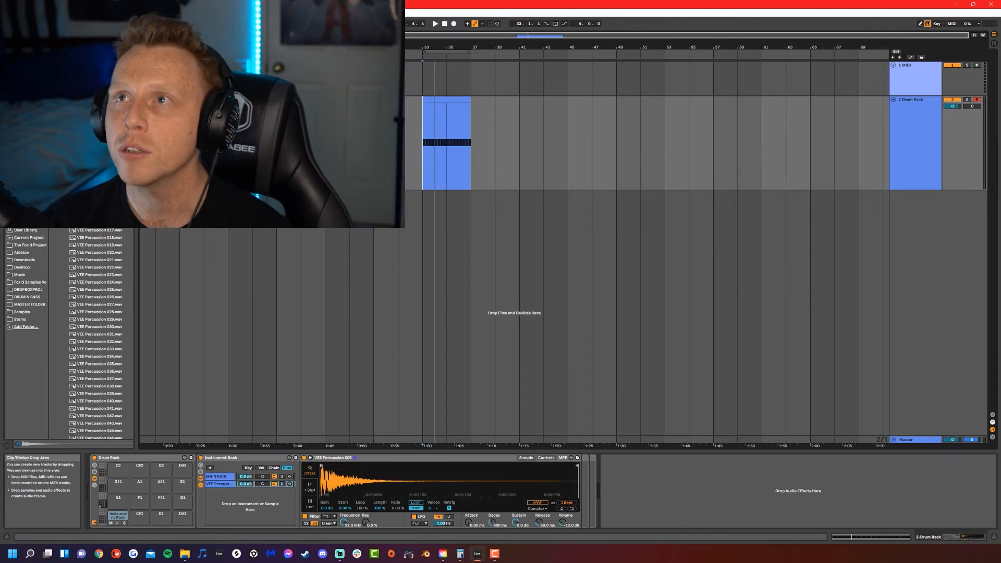
- Add the 100cut EQ preset to the VEE Percussion chain
click(26, 150)
click(128, 36)
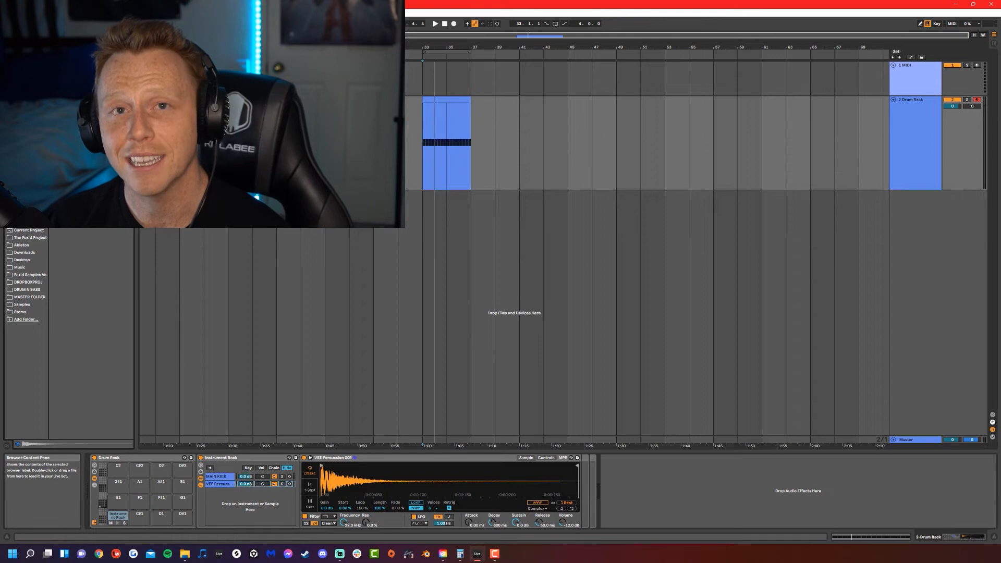
drag(219, 488, 219, 485)
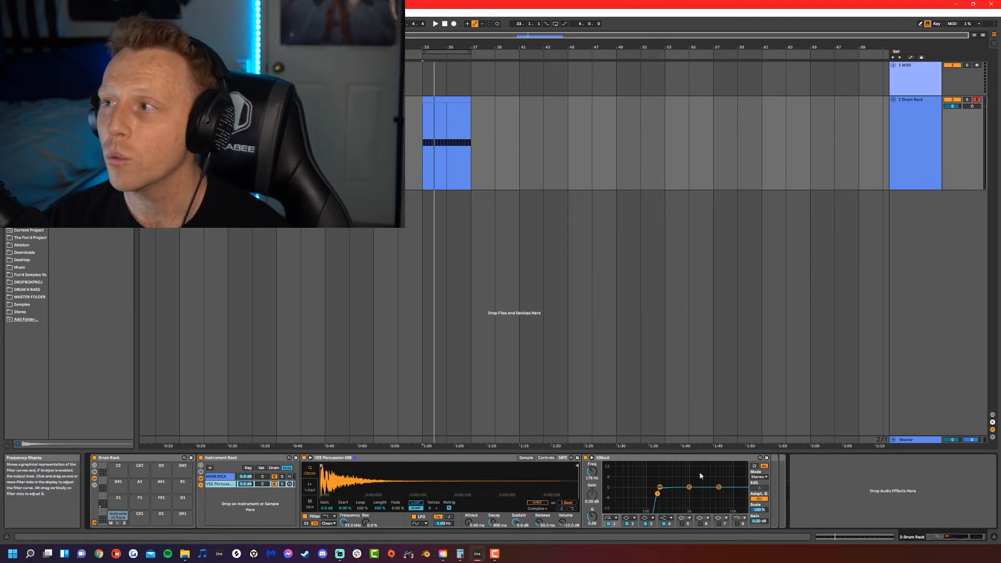
- Compare the devices of the MAIN KICK and VEE Percussion chains and examine the start of the kick's waveform up close
click(214, 477)
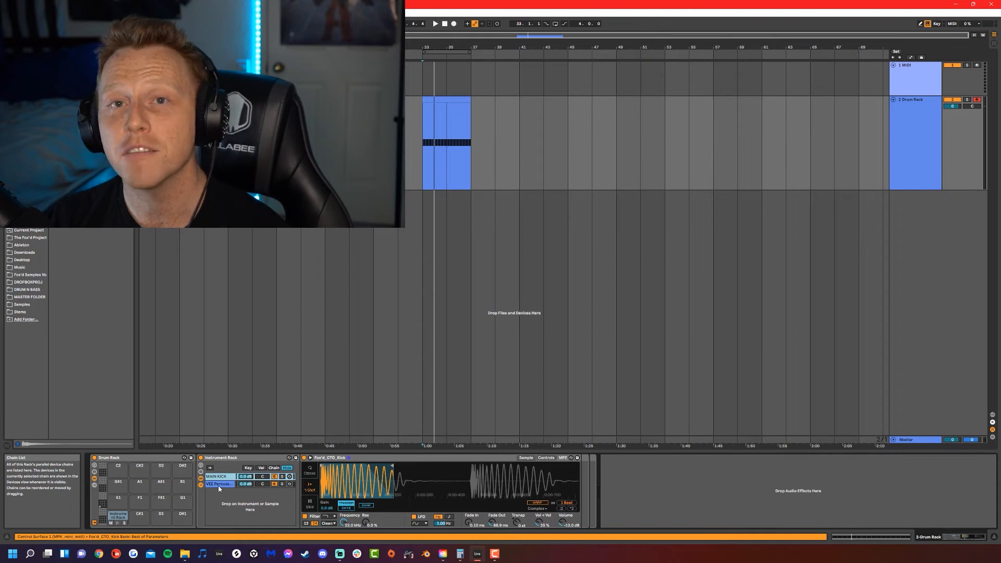
click(219, 485)
click(221, 477)
click(220, 485)
click(220, 478)
click(220, 485)
click(219, 477)
click(220, 485)
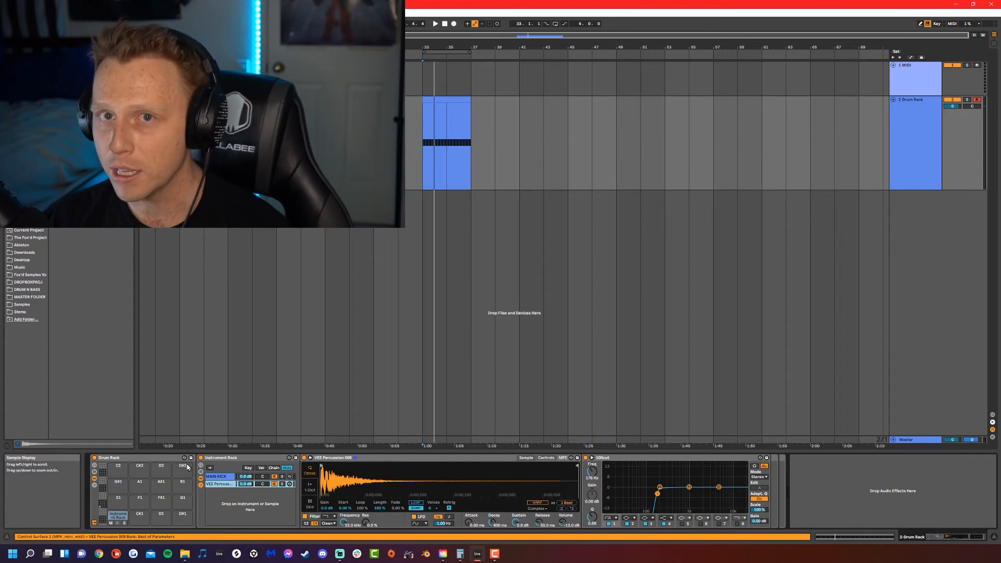
click(219, 477)
mouse_move(337, 484)
mouse_down()
mouse_move(369, 480)
mouse_move(328, 475)
mouse_move(336, 485)
mouse_move(345, 474)
mouse_move(375, 483)
mouse_move(394, 475)
mouse_move(344, 470)
mouse_move(346, 484)
mouse_move(339, 465)
mouse_up()
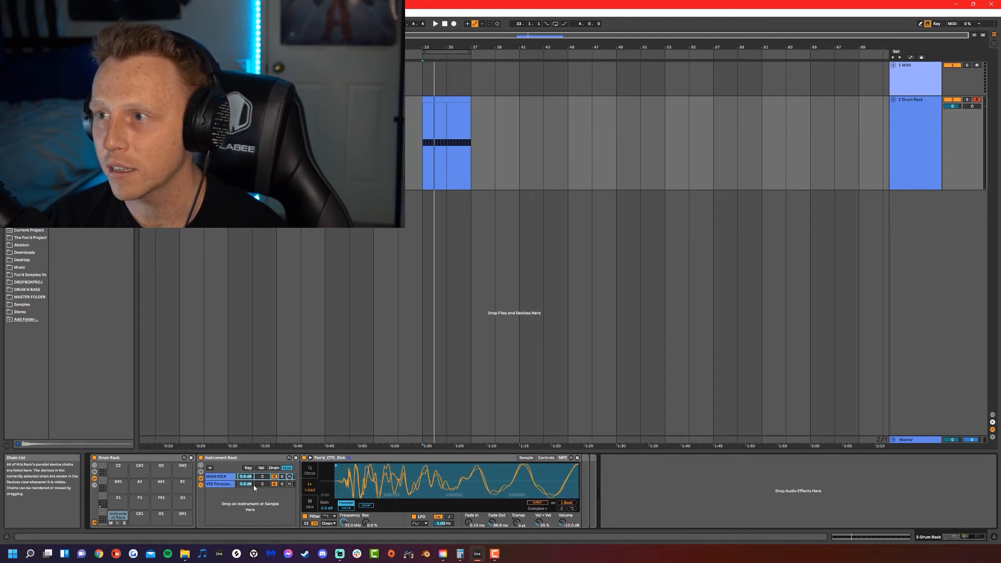
- Deactivate the VEE Percussion chain to audition the kick pattern without it, and compare the two chains' devices
click(274, 484)
key(space)
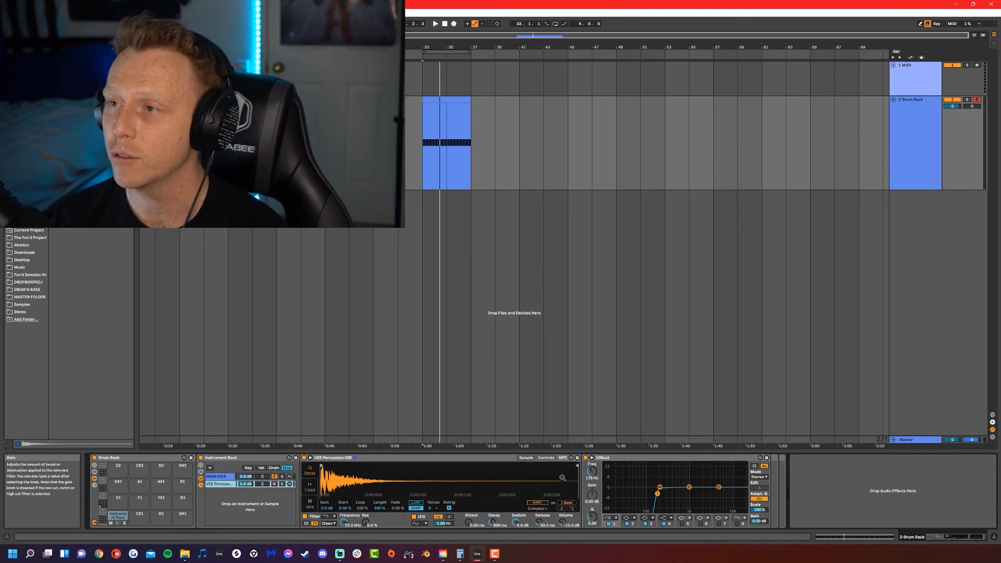
click(218, 477)
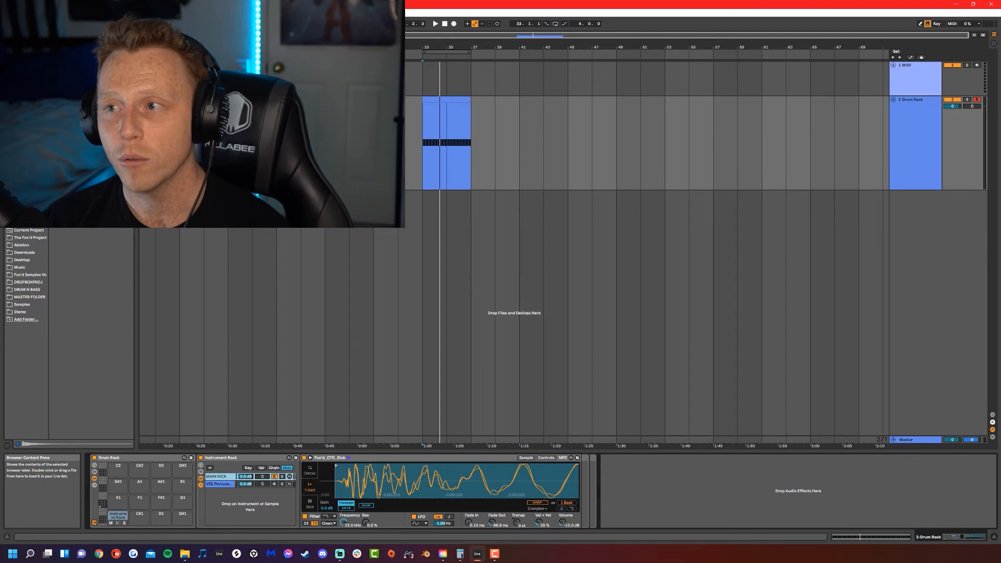
click(220, 484)
click(220, 477)
click(220, 484)
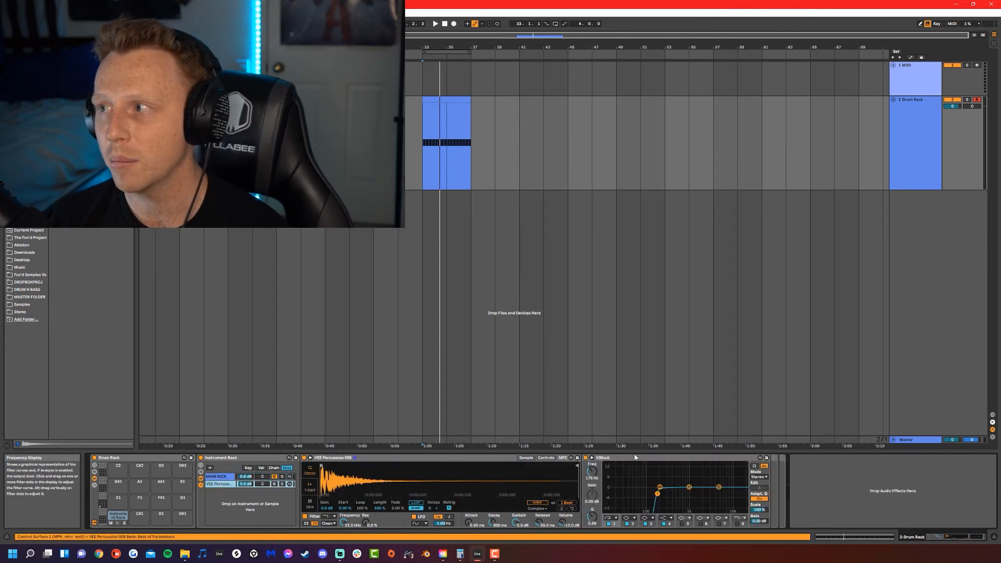
- Set band 1 of the percussion layer's 100cut EQ to 135 Hz and audition the pattern
click(660, 458)
drag(658, 496, 656, 492)
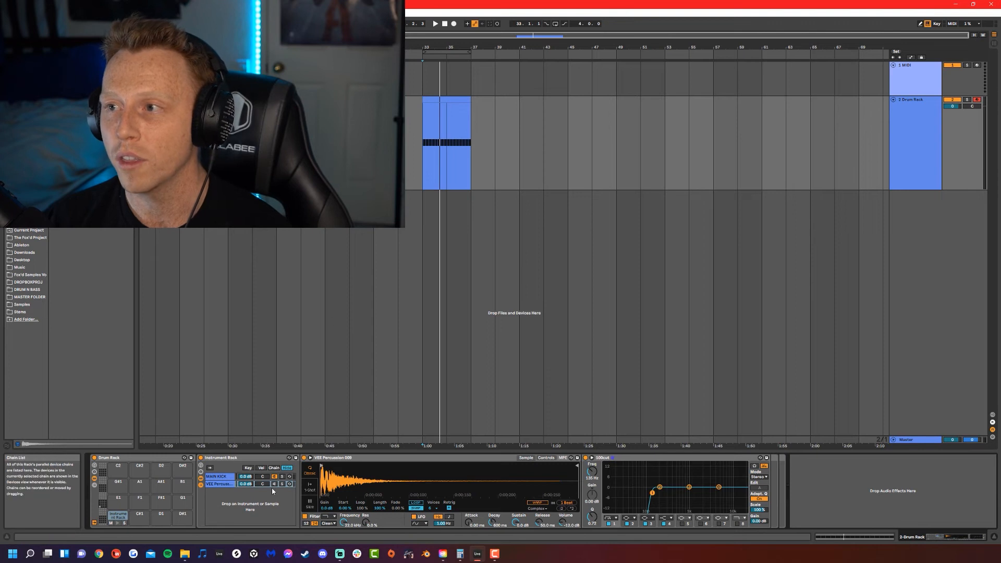
key(space)
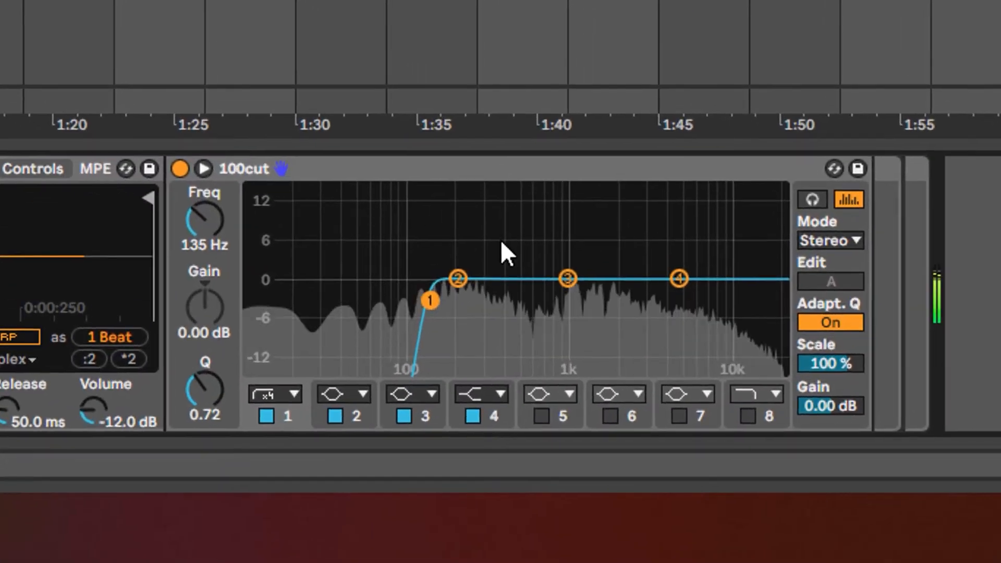
key(space)
drag(623, 482, 608, 504)
drag(269, 343, 270, 347)
drag(324, 284, 348, 396)
drag(392, 373, 327, 330)
drag(289, 286, 380, 400)
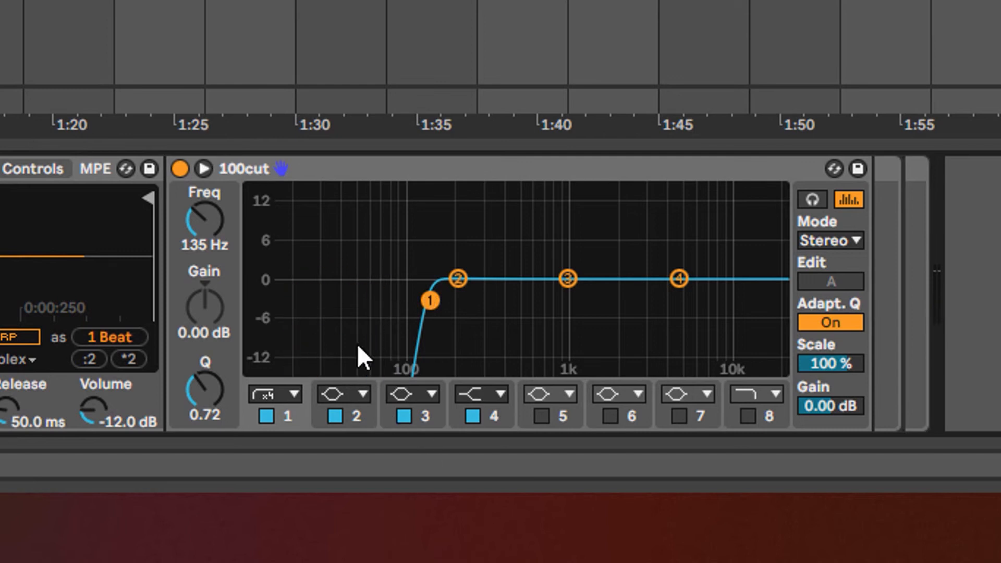
- Try the 100cut EQ on the MAIN KICK chain with band 1 turned off, audition it and remove the EQ
drag(289, 248, 344, 373)
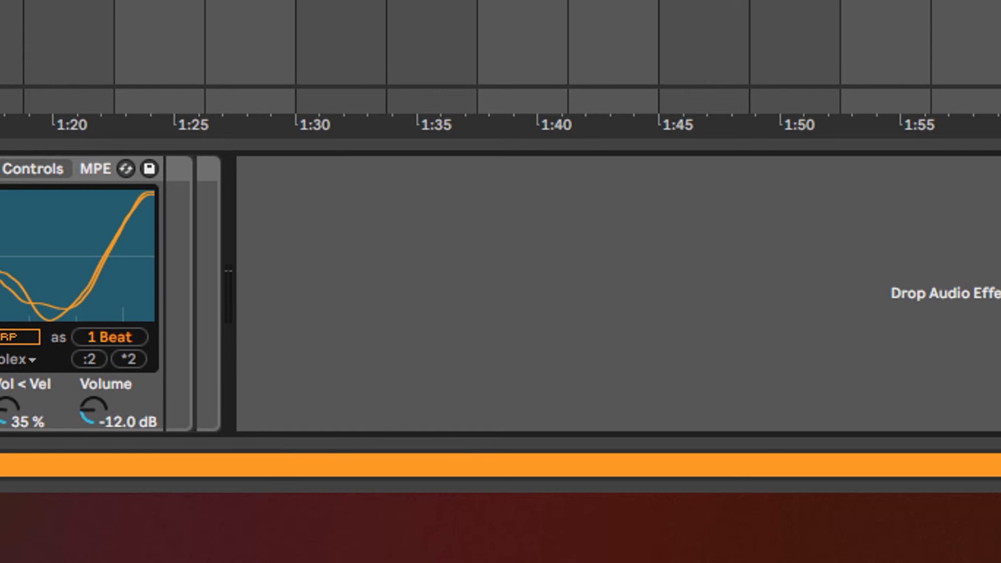
drag(0, 83, 165, 258)
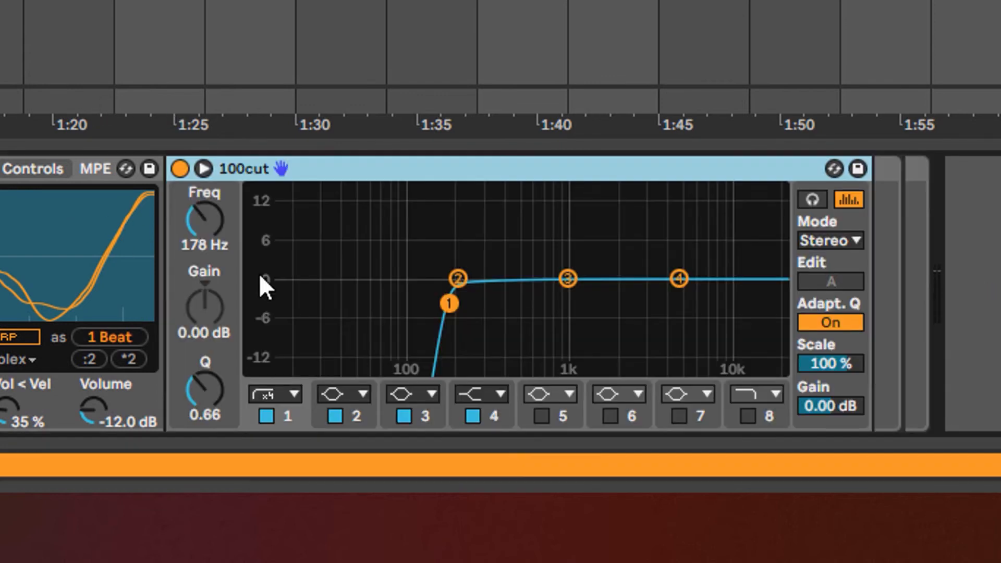
click(271, 421)
key(space)
drag(325, 227, 328, 284)
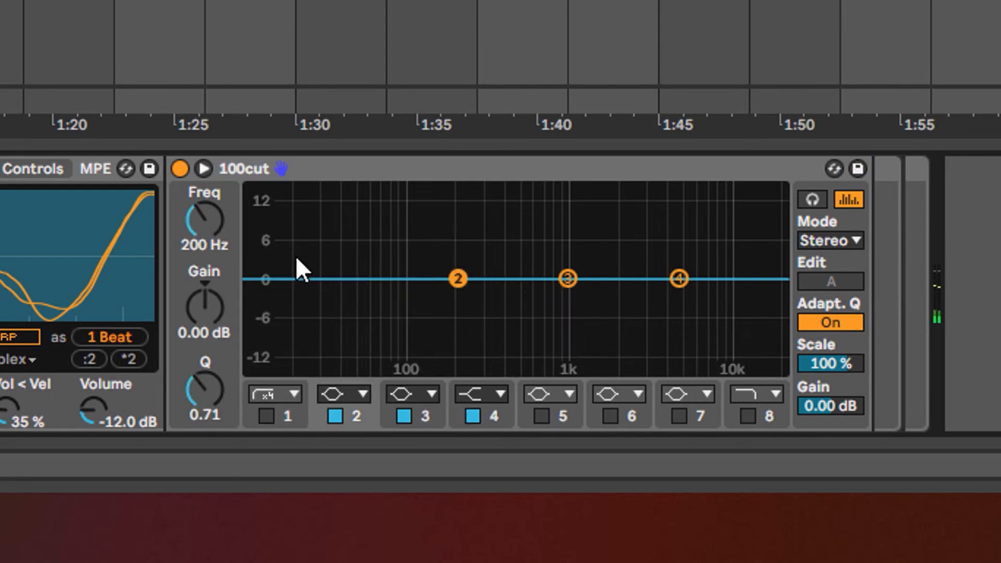
drag(265, 252, 381, 337)
click(305, 177)
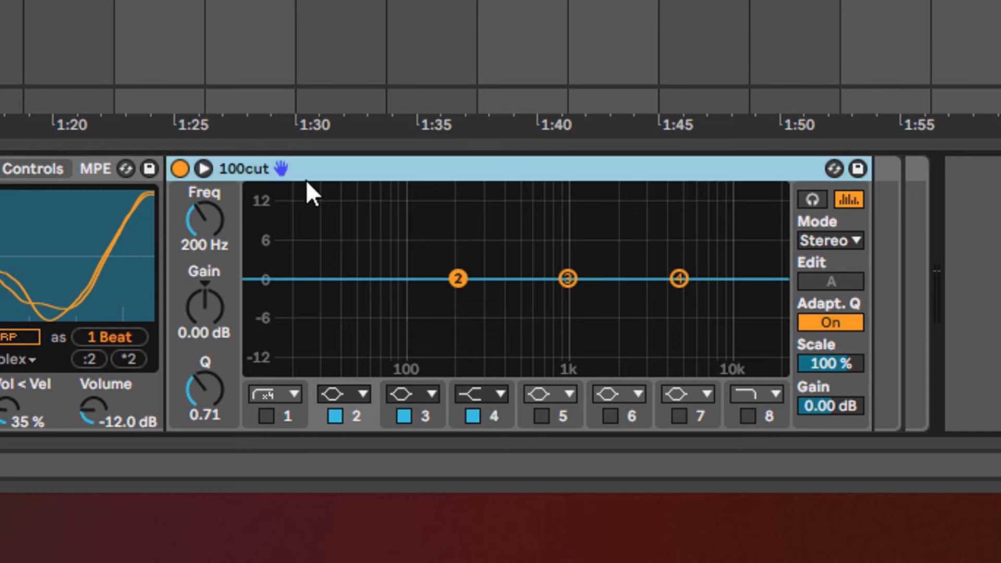
key(Delete)
key(ctrl+z)
drag(427, 319, 427, 319)
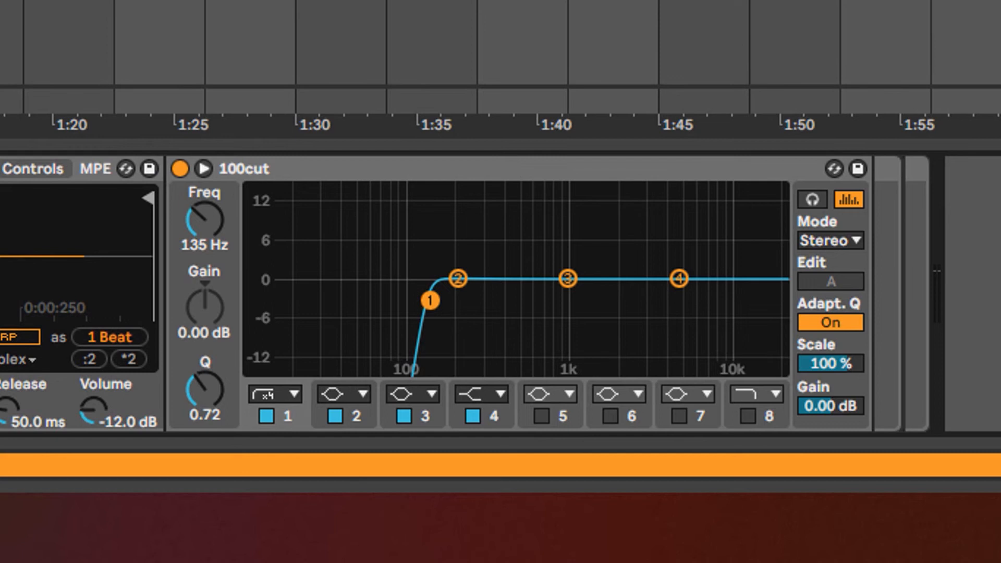
- Trim VEE Percussion 009 to end at about 40 ms and play it in 1-Shot mode with a 29.8 ms Fade Out
mouse_move(142, 197)
mouse_down()
mouse_move(95, 198)
mouse_move(222, 218)
mouse_move(738, 218)
mouse_move(669, 205)
mouse_up()
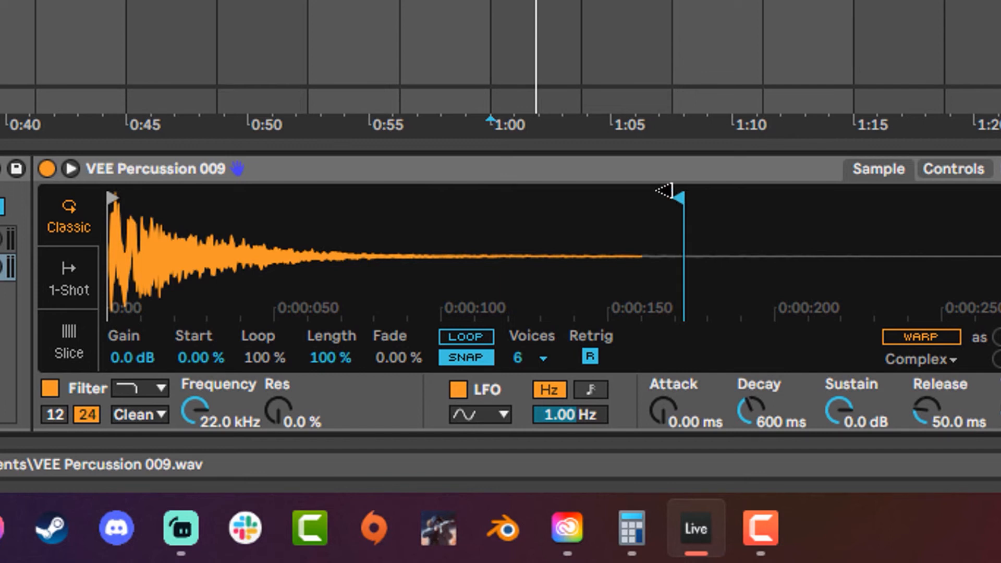
mouse_move(680, 204)
mouse_down()
mouse_move(386, 188)
mouse_move(238, 202)
mouse_up()
click(89, 286)
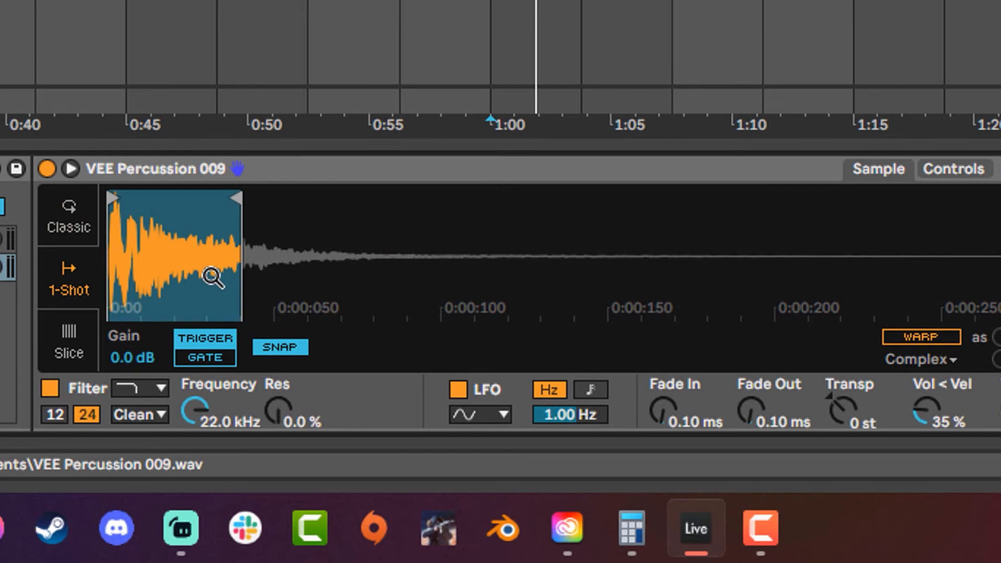
drag(753, 416, 754, 375)
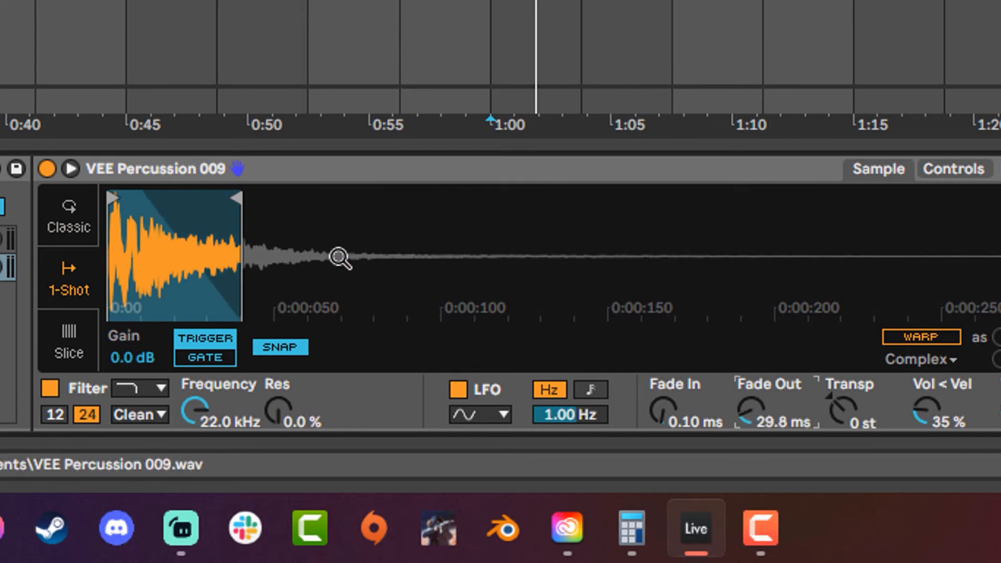
- Move the percussion sample's start past its initial transient and its end further into the tail, and raise Fade Out to 186 ms while auditioning
drag(112, 197, 158, 198)
drag(236, 198, 280, 200)
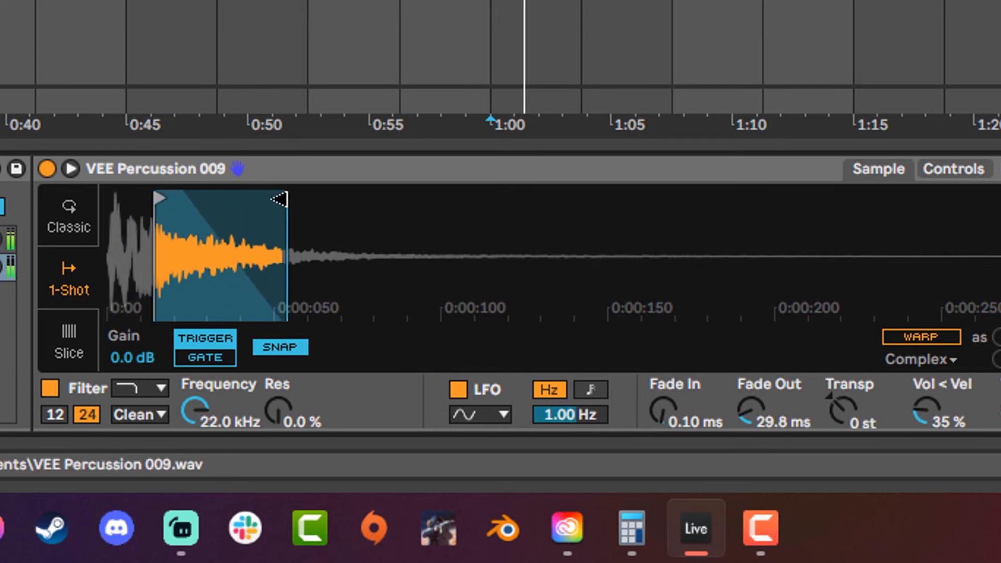
drag(767, 422, 756, 411)
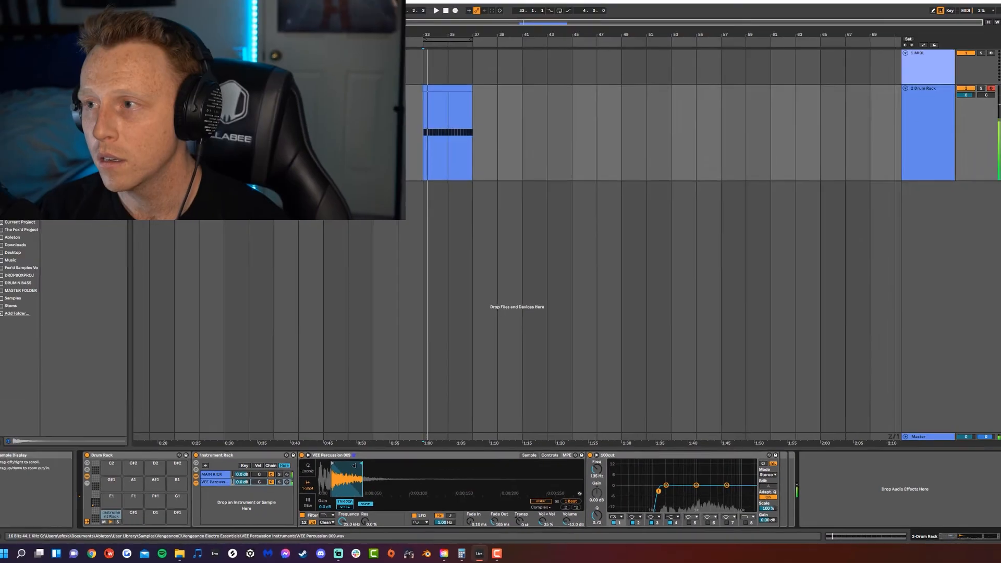
key(space)
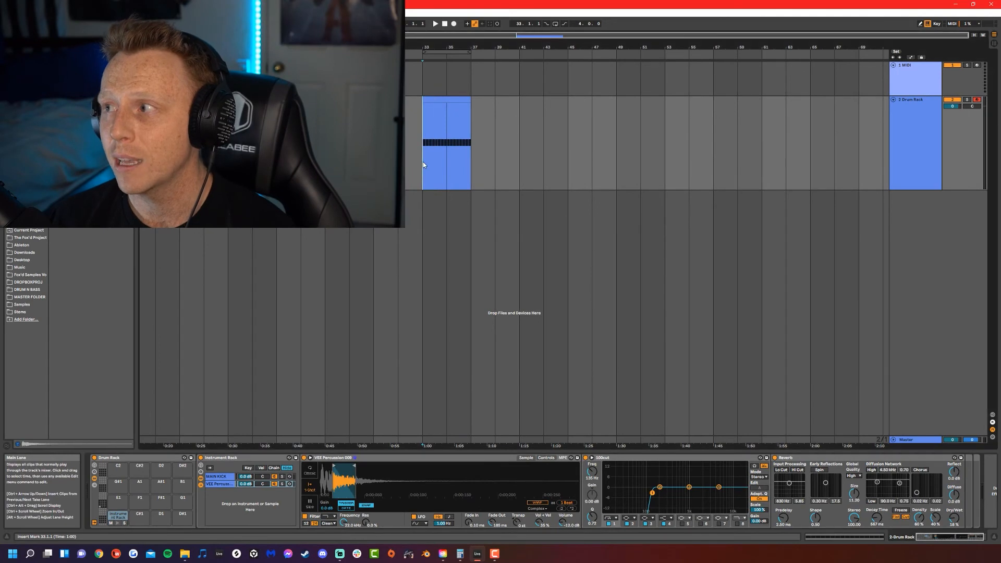
- Shorten the Decay Time of the Reverb on the VEE Percussion chain while auditioning the pattern
key(space)
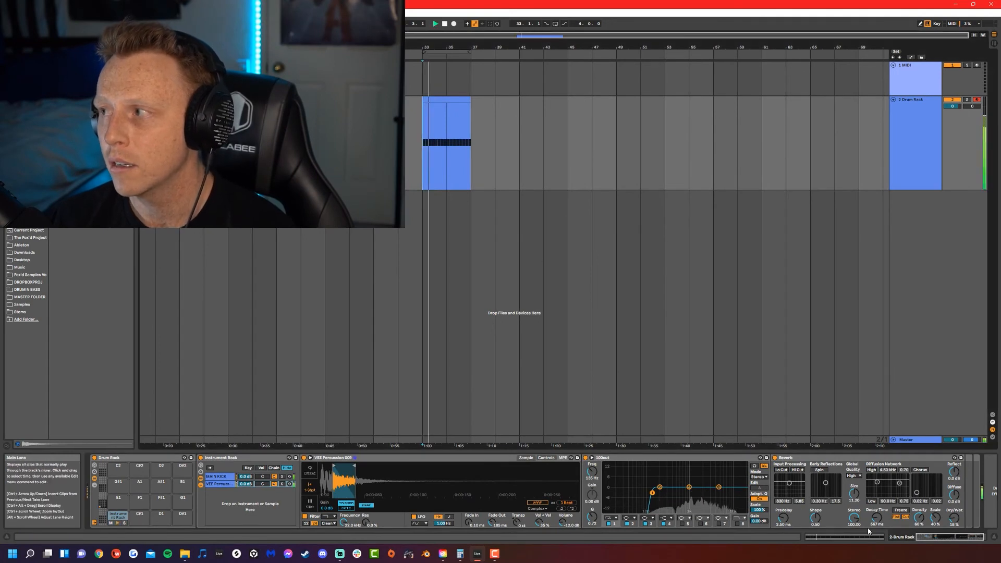
drag(876, 518, 876, 531)
key(space)
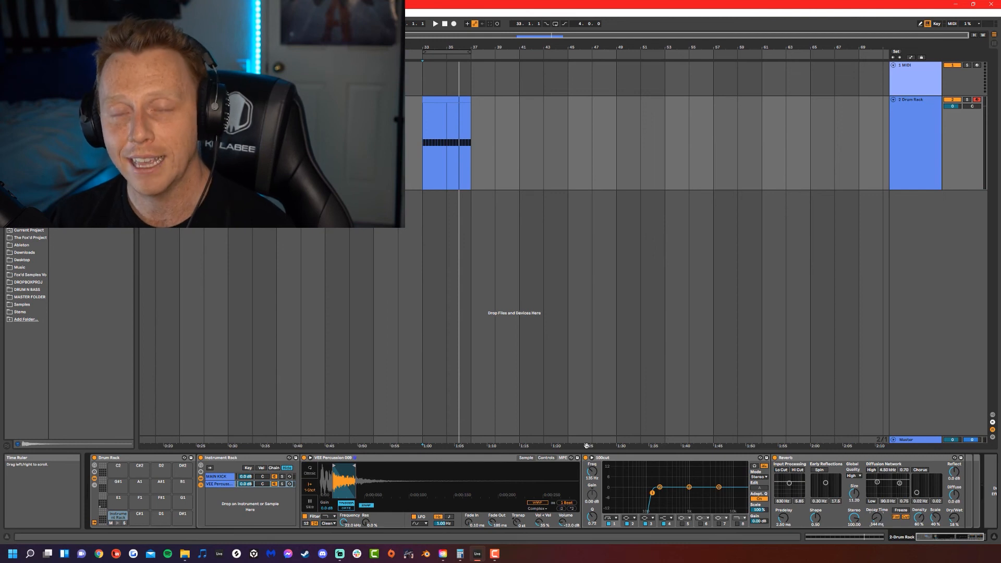
- Set the arrangement grid to 1/4 and copy the first beat of the Drum Rack clip at bar 33
click(435, 165)
right_click(432, 159)
click(466, 247)
right_click(417, 153)
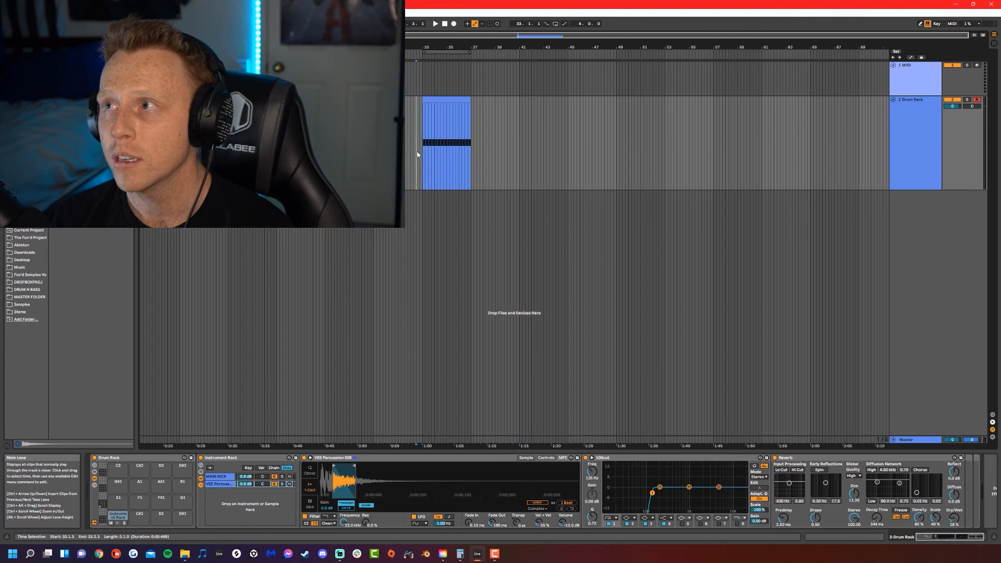
click(433, 221)
drag(427, 161, 423, 160)
key(ctrl+c)
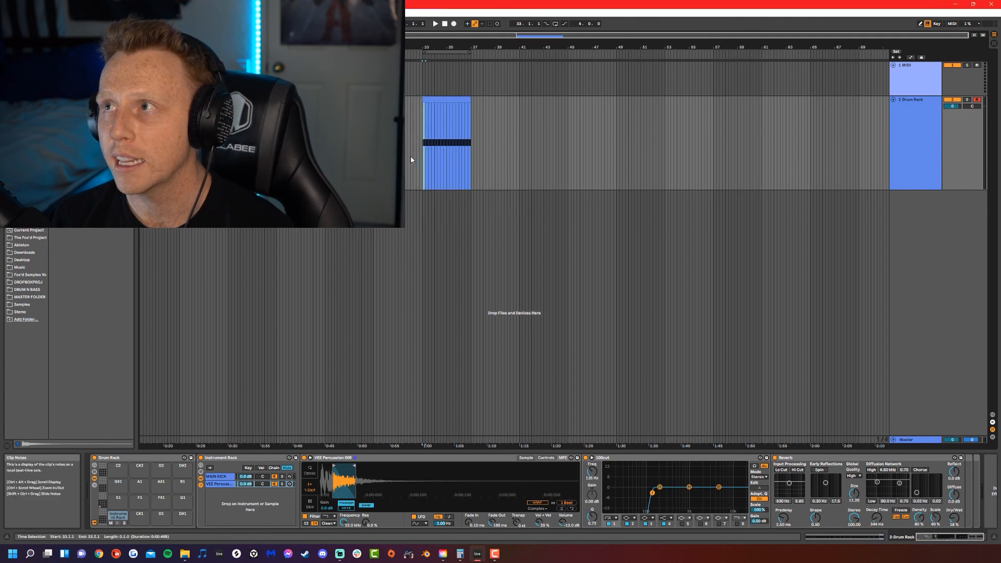
- Paste the copied one-beat kick hit at four separate spots on the Drum Rack track ahead of the bar 33 clip
click(409, 157)
key(ctrl+v)
click(414, 158)
key(ctrl+v)
click(392, 158)
key(ctrl+v)
click(371, 158)
key(ctrl+v)
- Audition the pasted single kick hits by playing from different positions before bar 33
click(404, 157)
key(space)
click(393, 157)
key(space)
key(space)
click(371, 158)
key(space)
key(space)
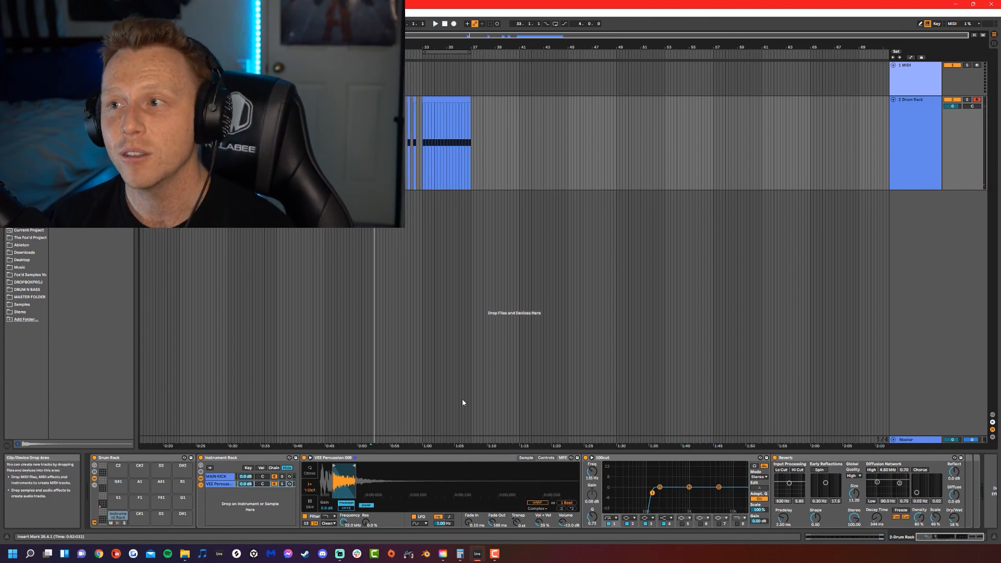
- Select the MAIN KICK chain to bring up its devices and rename the Drum Rack track to Kick
click(225, 480)
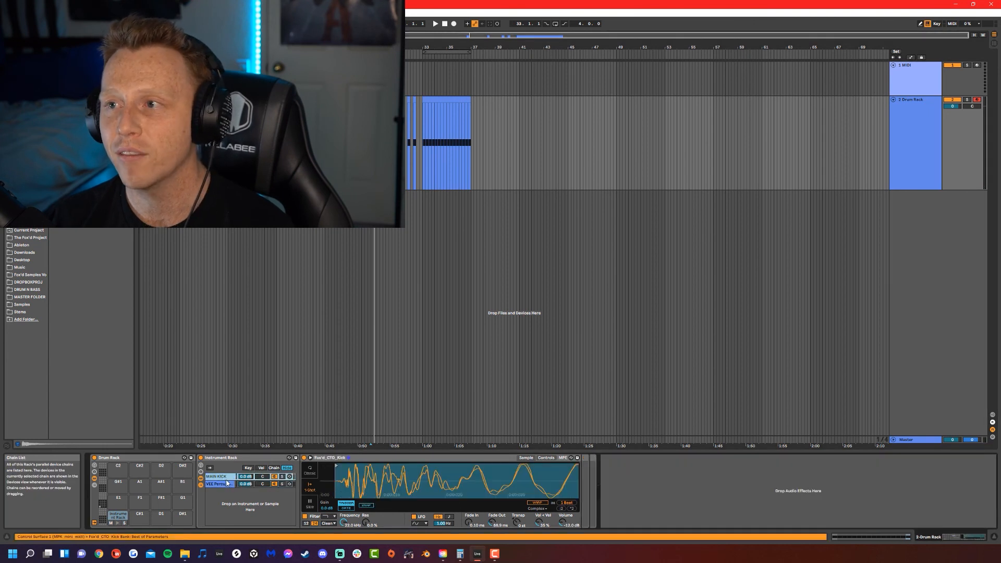
click(912, 107)
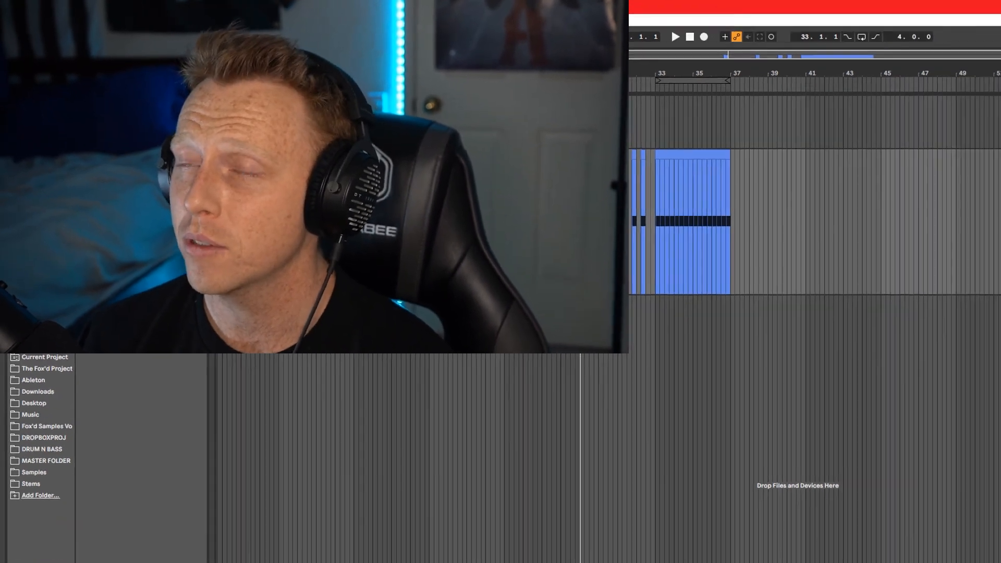
click(907, 141)
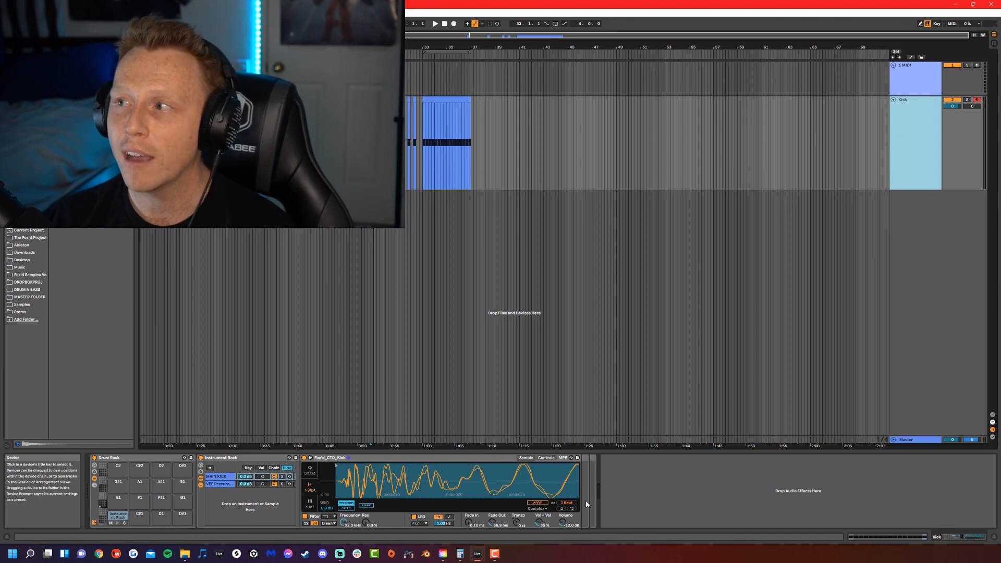
click(224, 485)
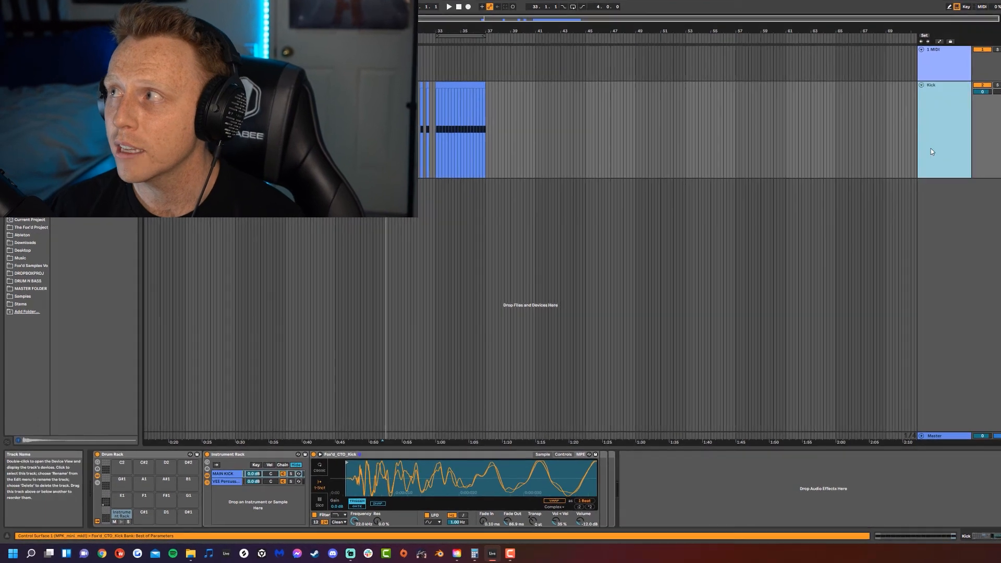
- Insert a new MIDI track after the Kick track and load the 100cut EQ preset onto it
right_click(905, 163)
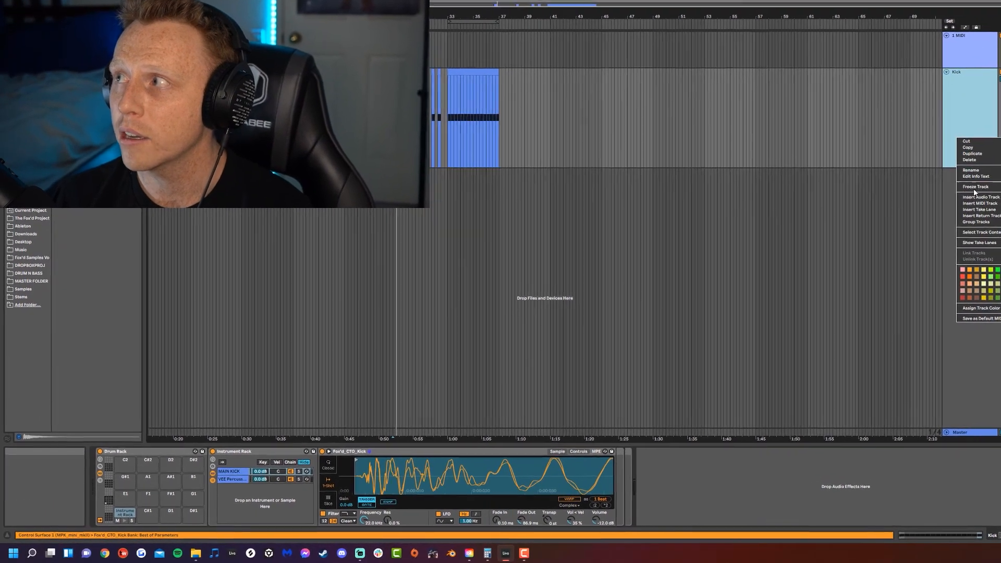
click(978, 203)
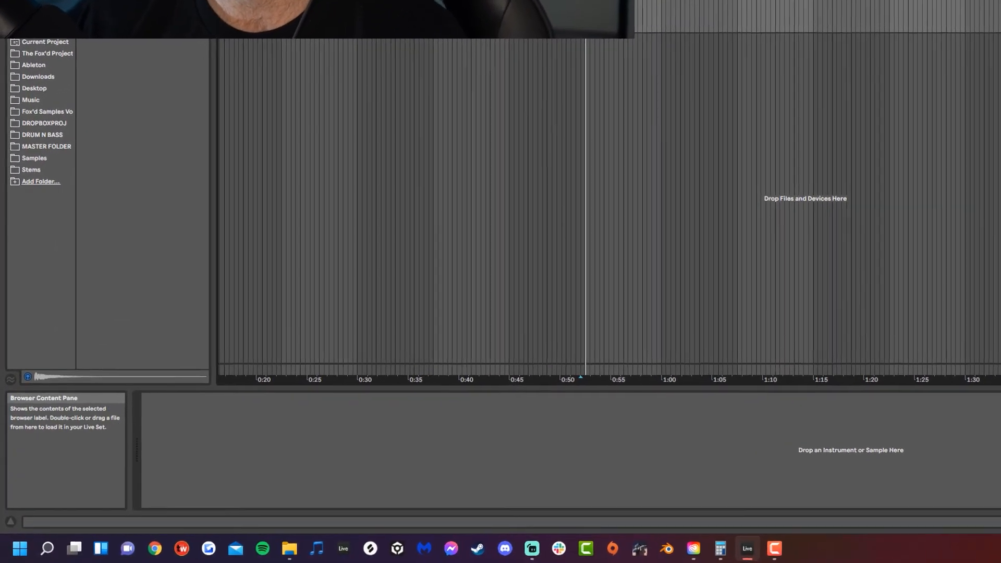
drag(126, 23, 374, 456)
drag(299, 454, 286, 455)
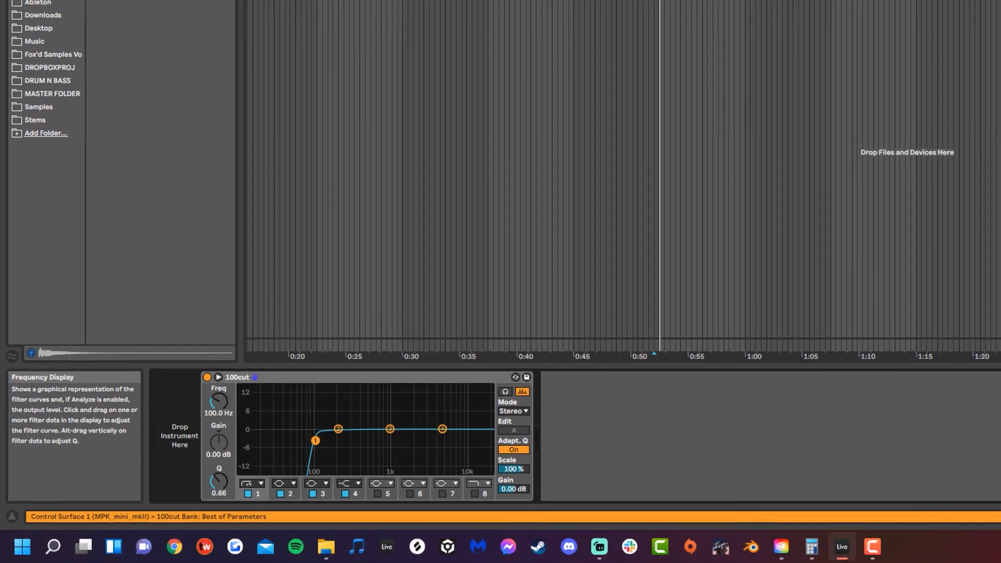